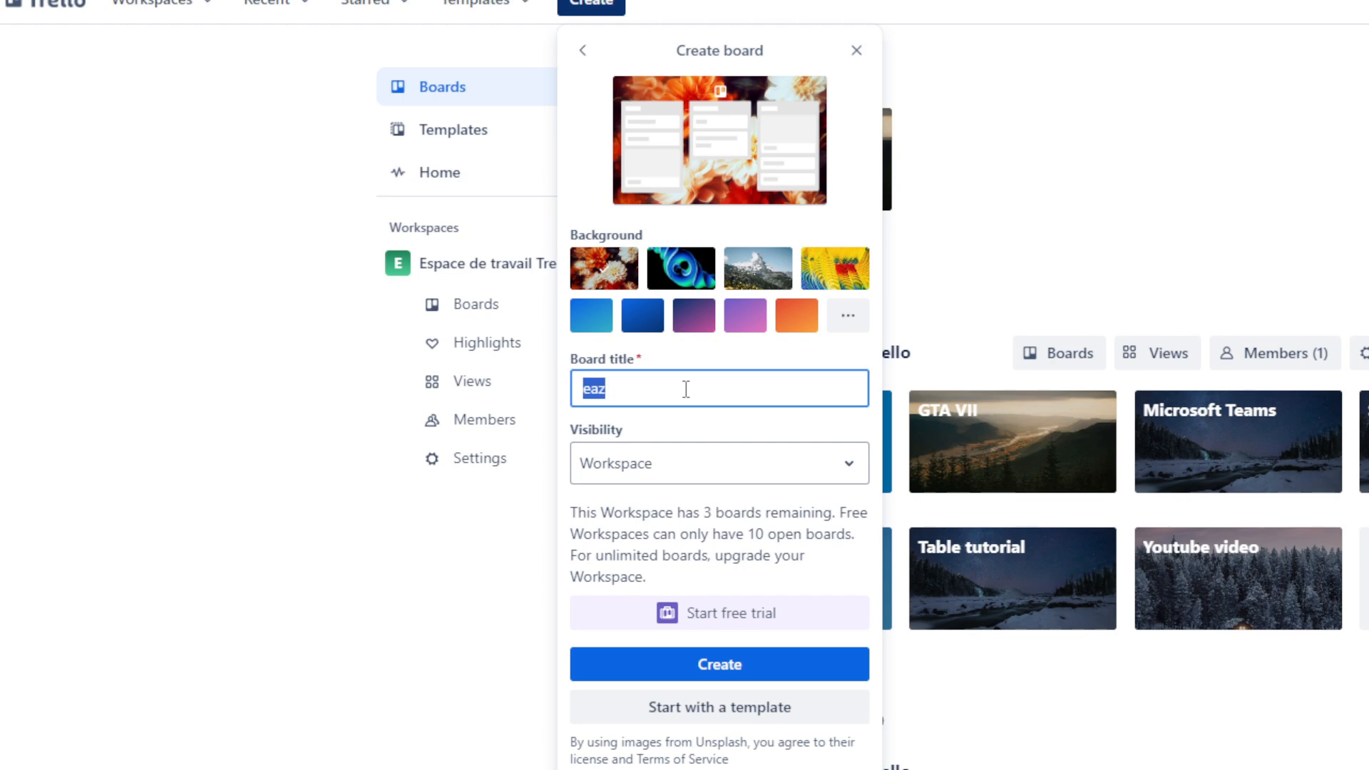
Title the new board "Tasks Management" and create it with Workspace visibility
{"action": "type", "text": "Tasks Manageme"}
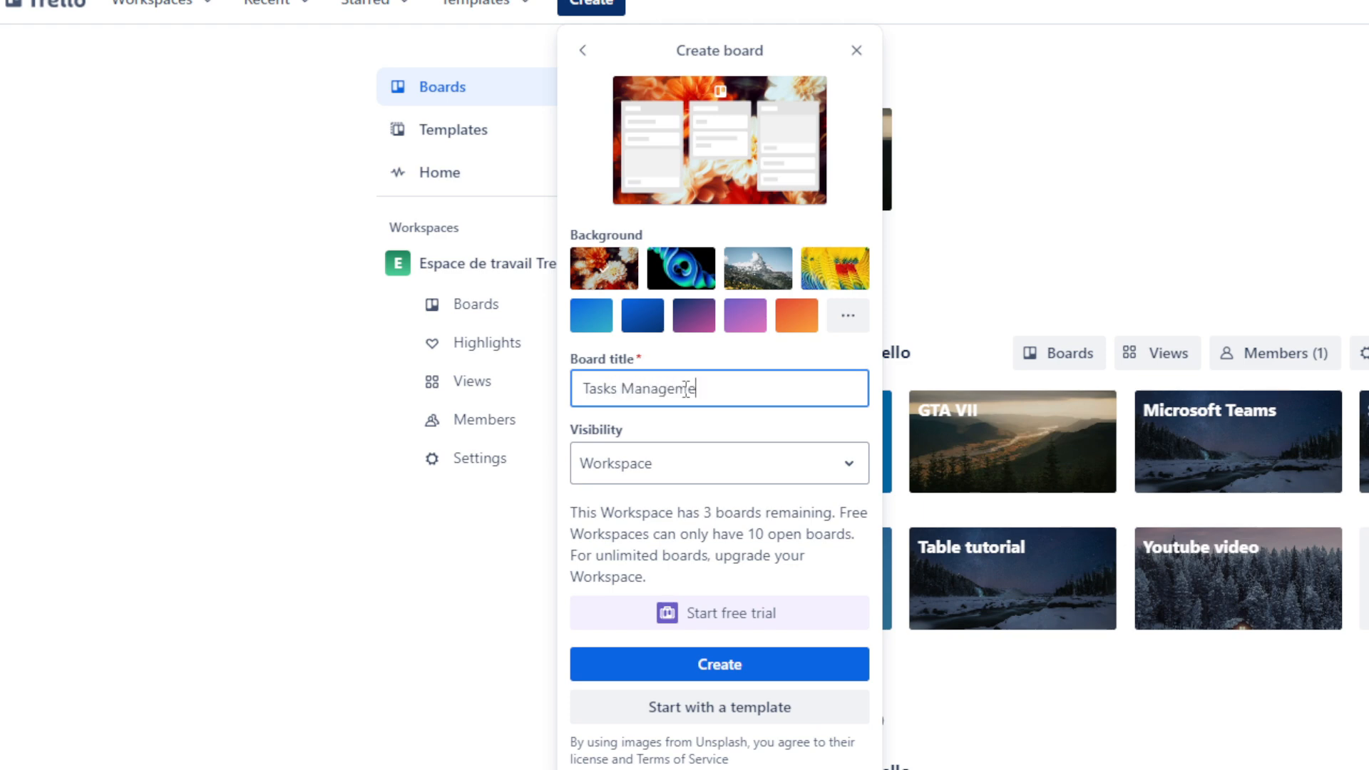
{"action": "type", "text": "nt"}
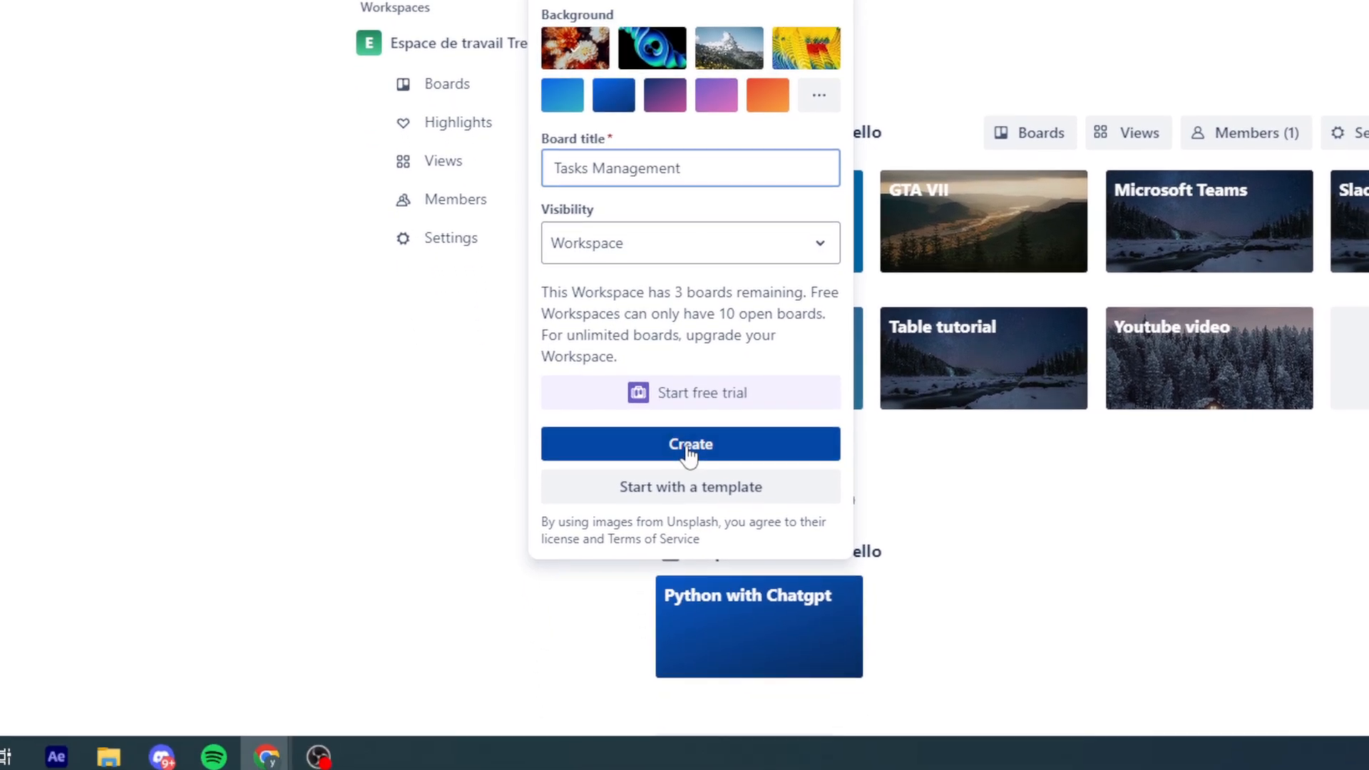
{"action": "left_click", "coordinate": [714, 664]}
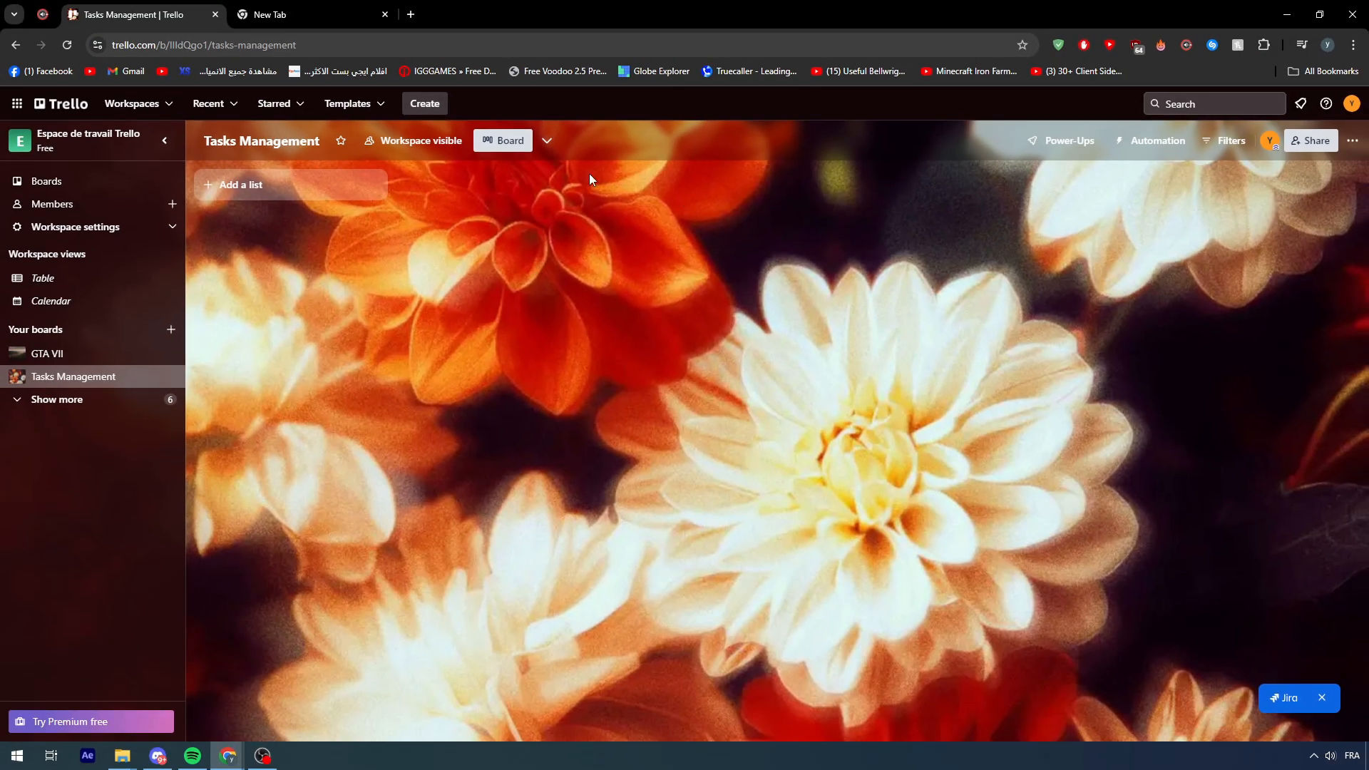
Change the board background to the dark slate-blue gradient marked with the alien emoji
{"action": "left_click", "coordinate": [1350, 142]}
{"action": "left_click", "coordinate": [1215, 313]}
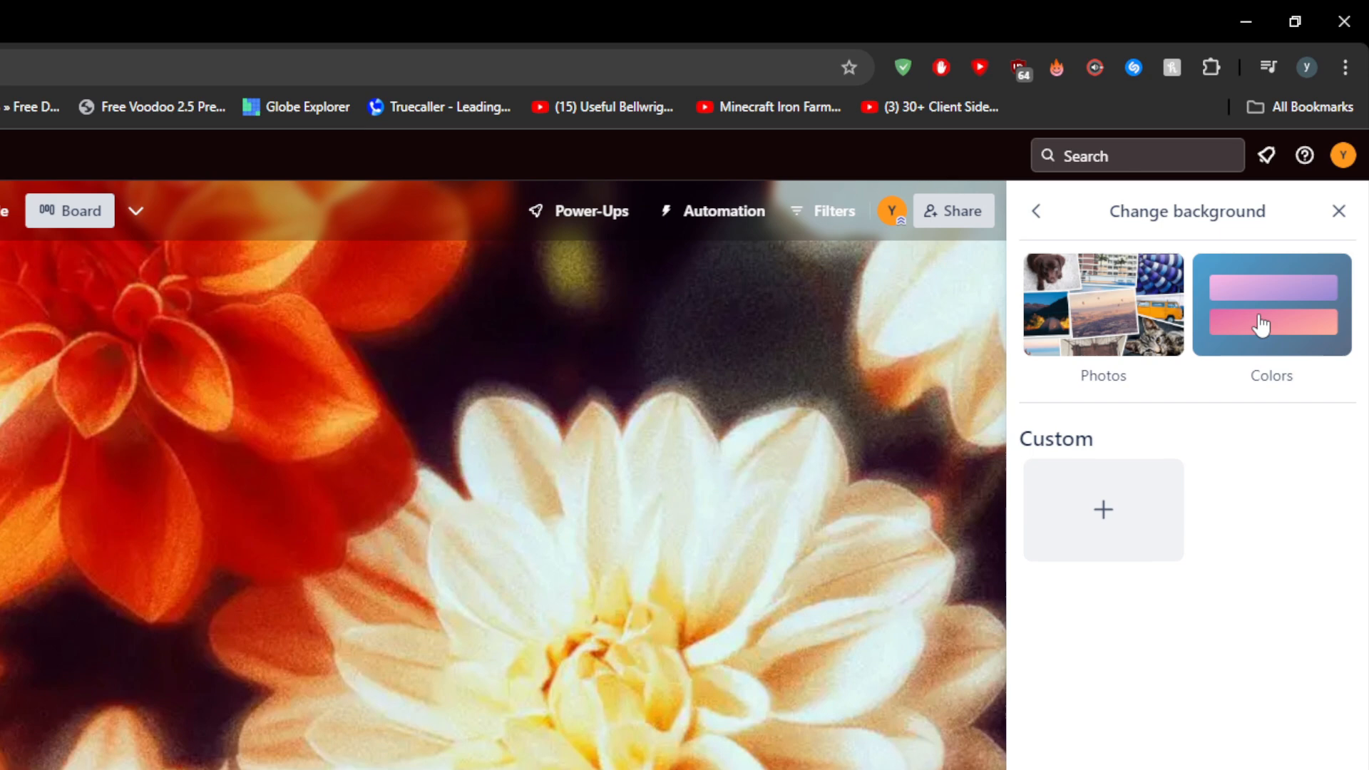
{"action": "left_click", "coordinate": [1261, 303]}
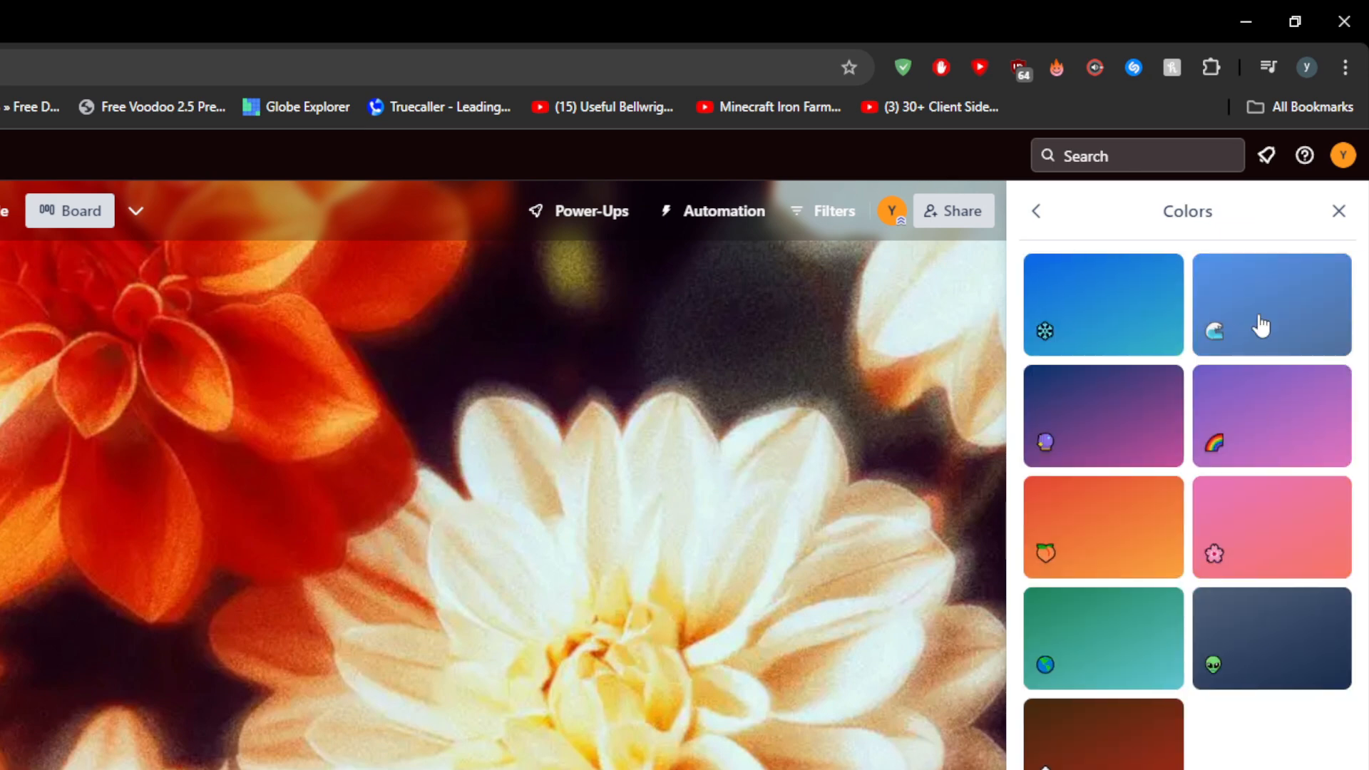
{"action": "left_click", "coordinate": [1261, 325]}
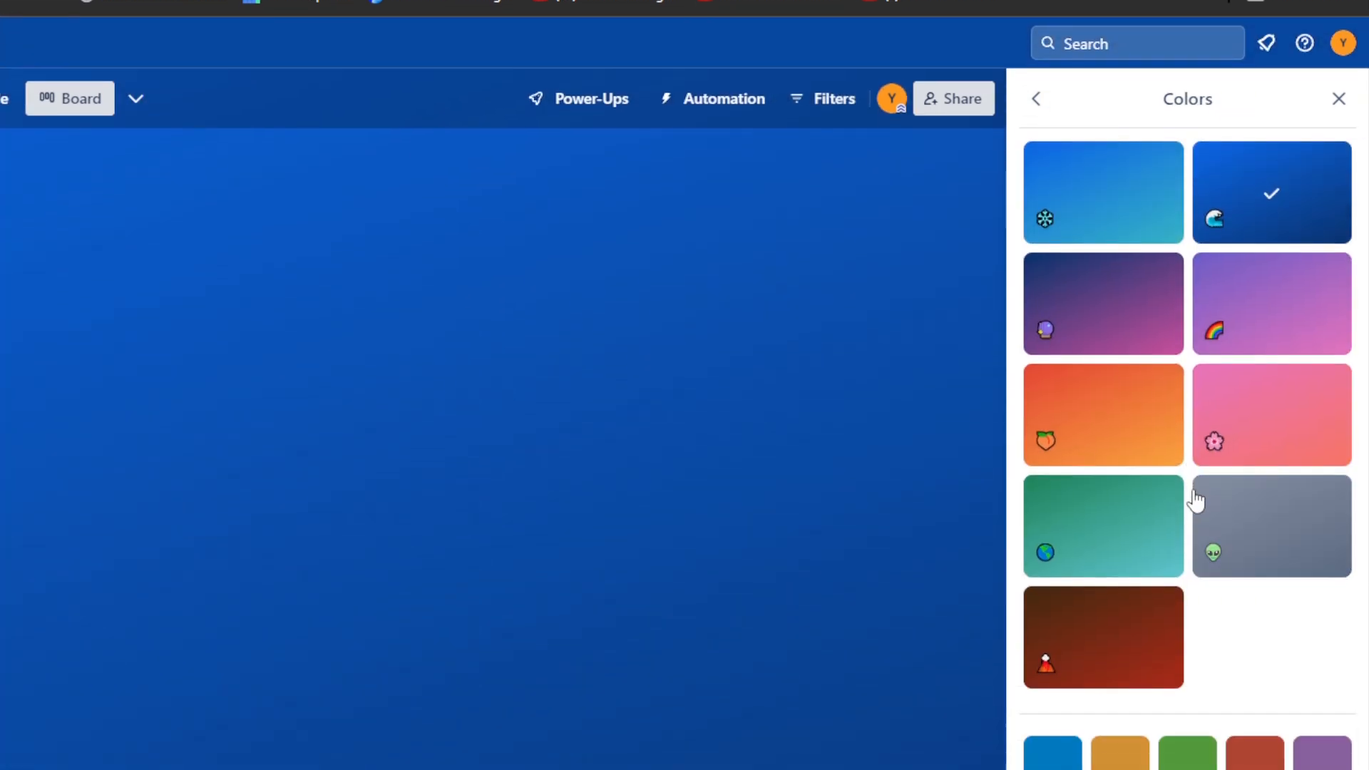
{"action": "left_click", "coordinate": [1205, 616]}
{"action": "left_click", "coordinate": [1036, 213]}
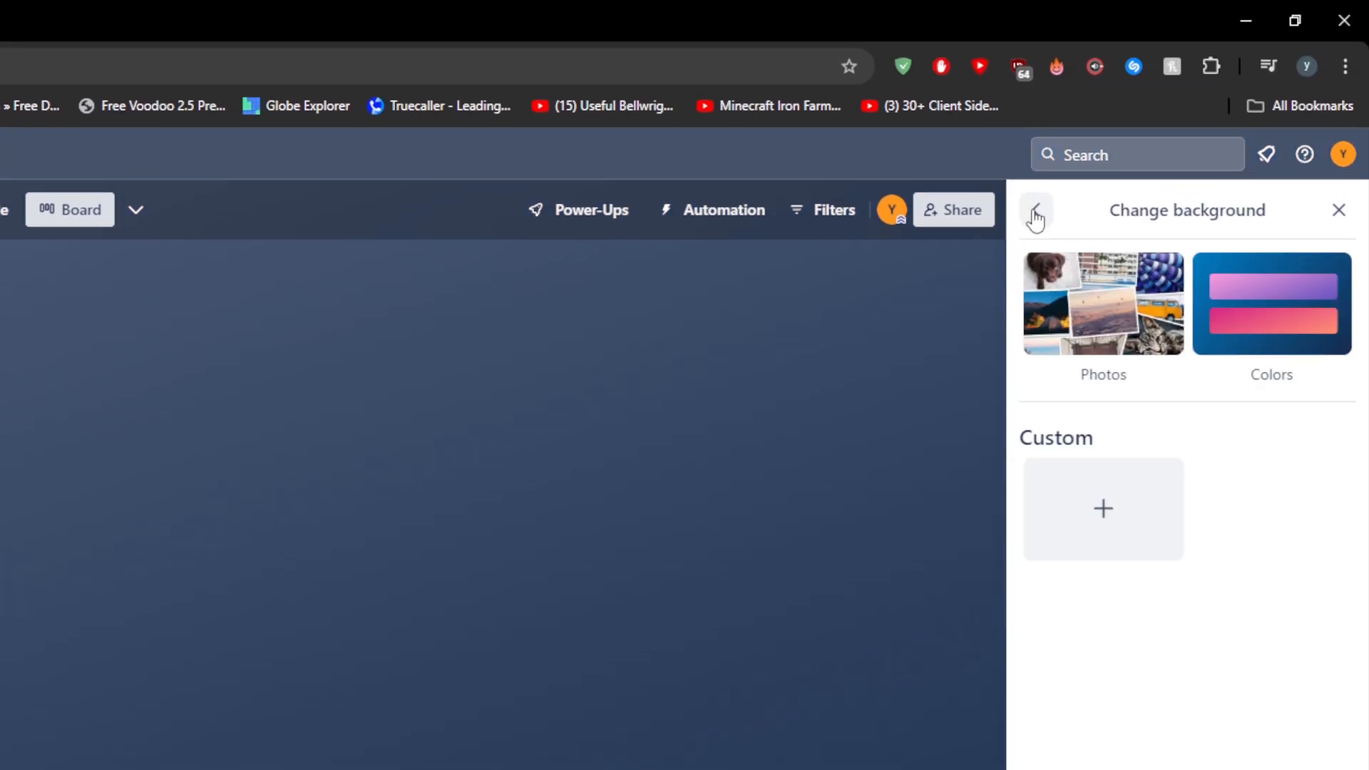
{"action": "left_click", "coordinate": [1036, 211]}
{"action": "left_click", "coordinate": [1342, 212]}
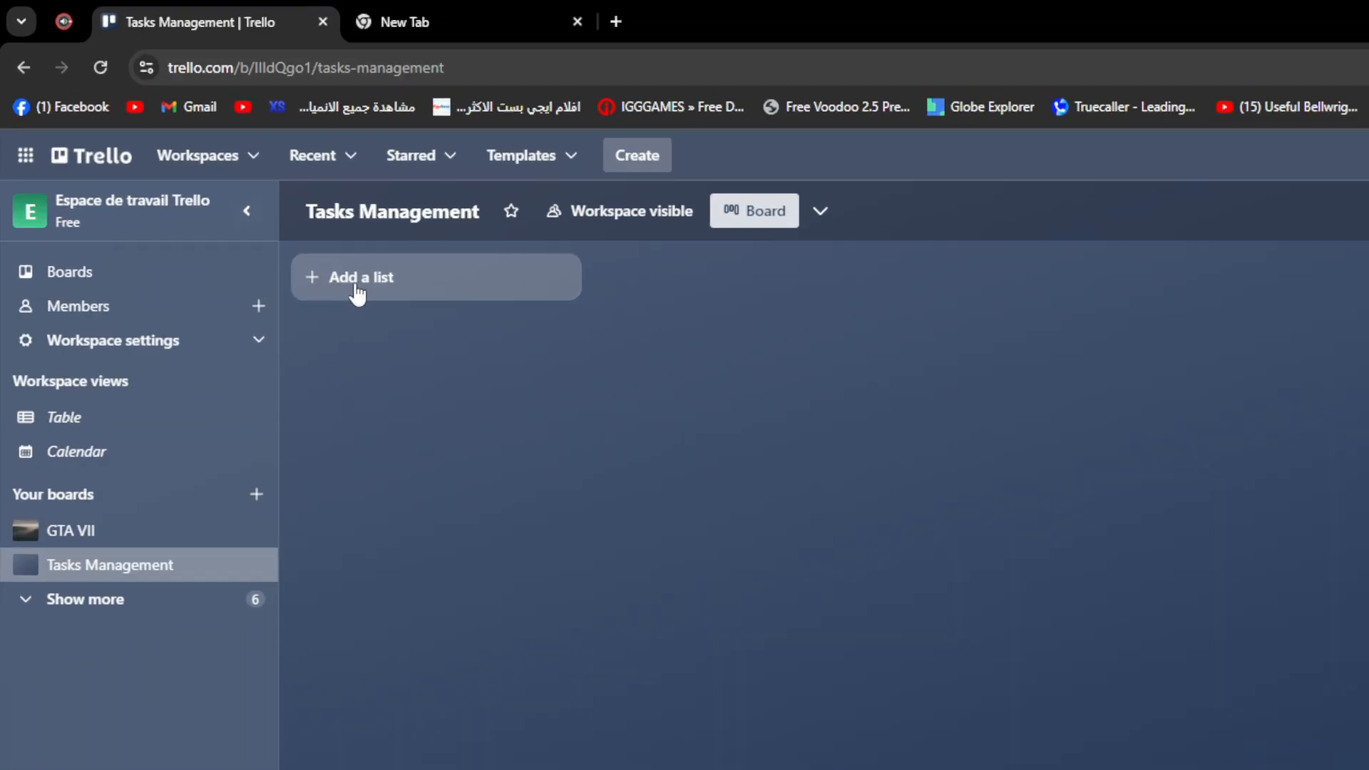
Add a first list named "To Do Tasks" to the board
{"action": "left_click", "coordinate": [327, 285]}
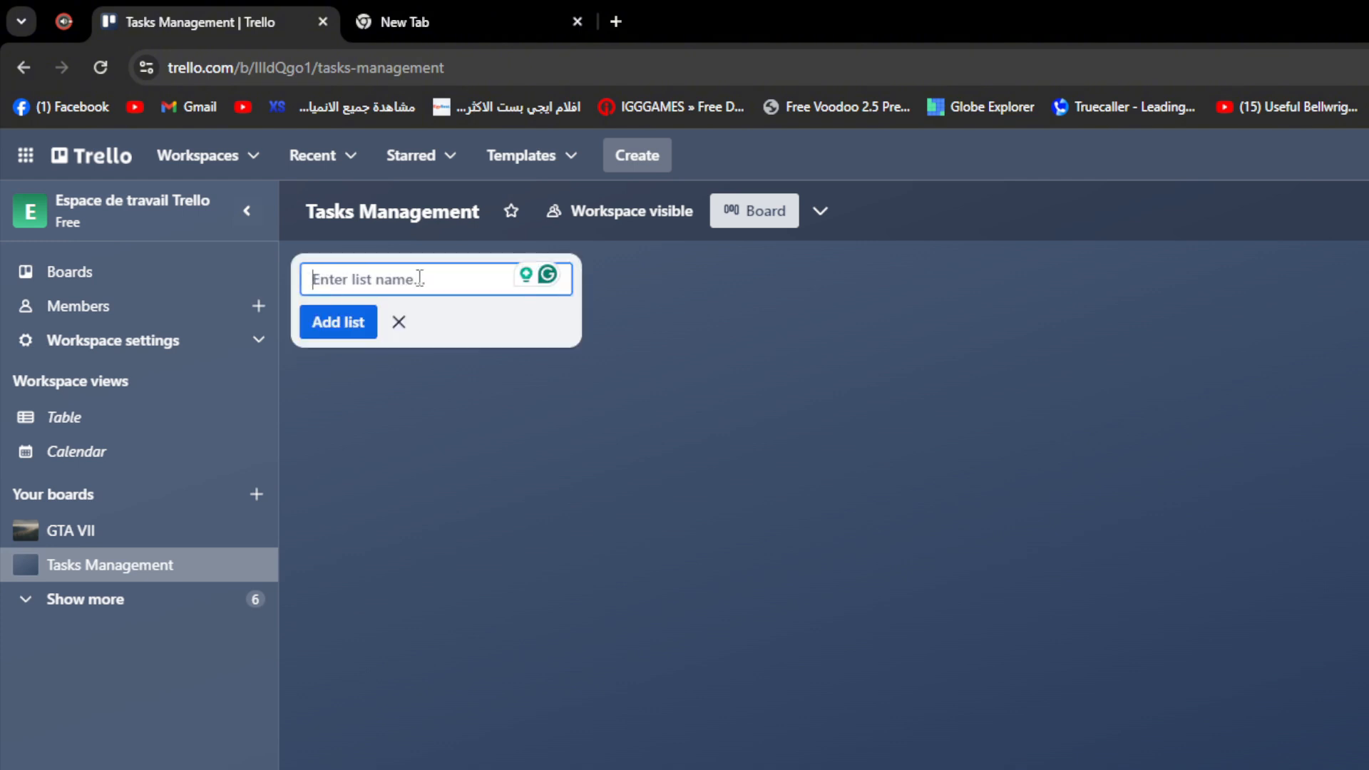
{"action": "type", "text": "To Do"}
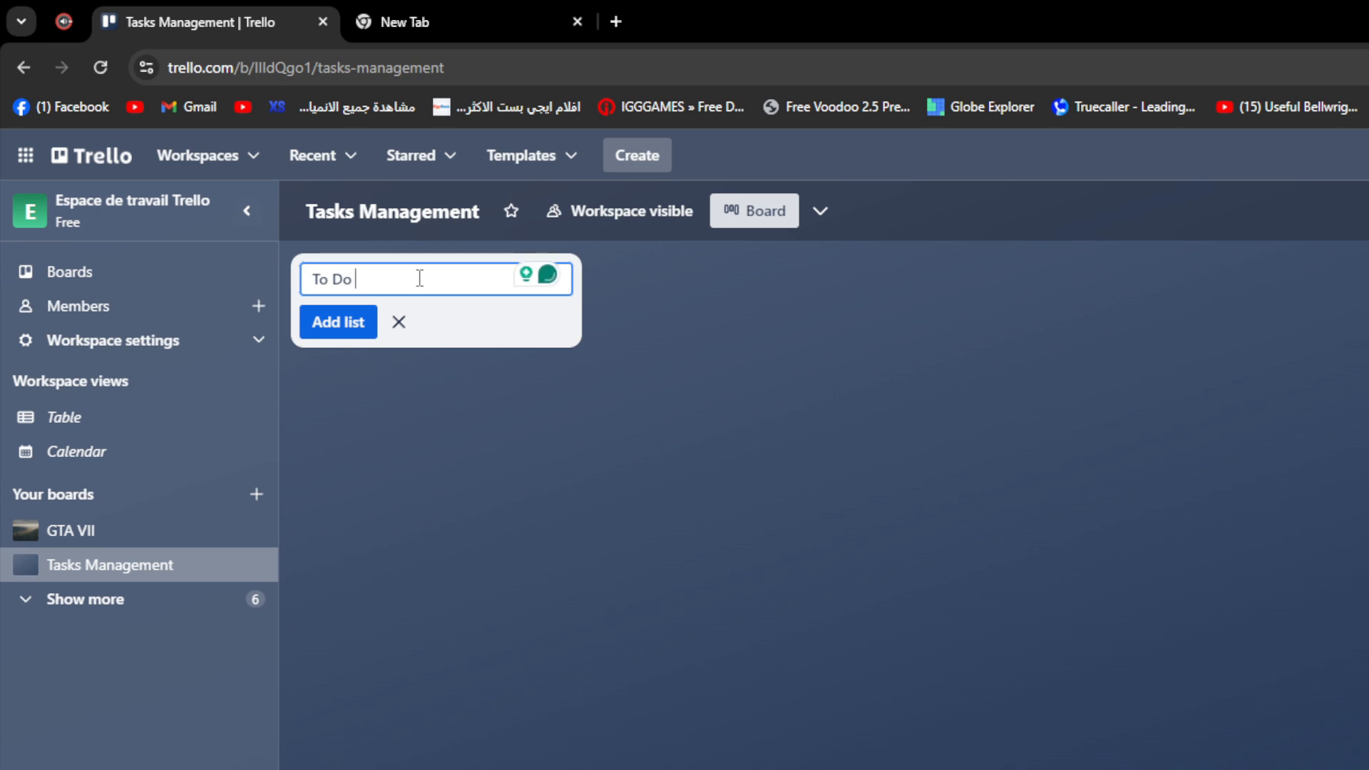
{"action": "type", "text": " tA"}
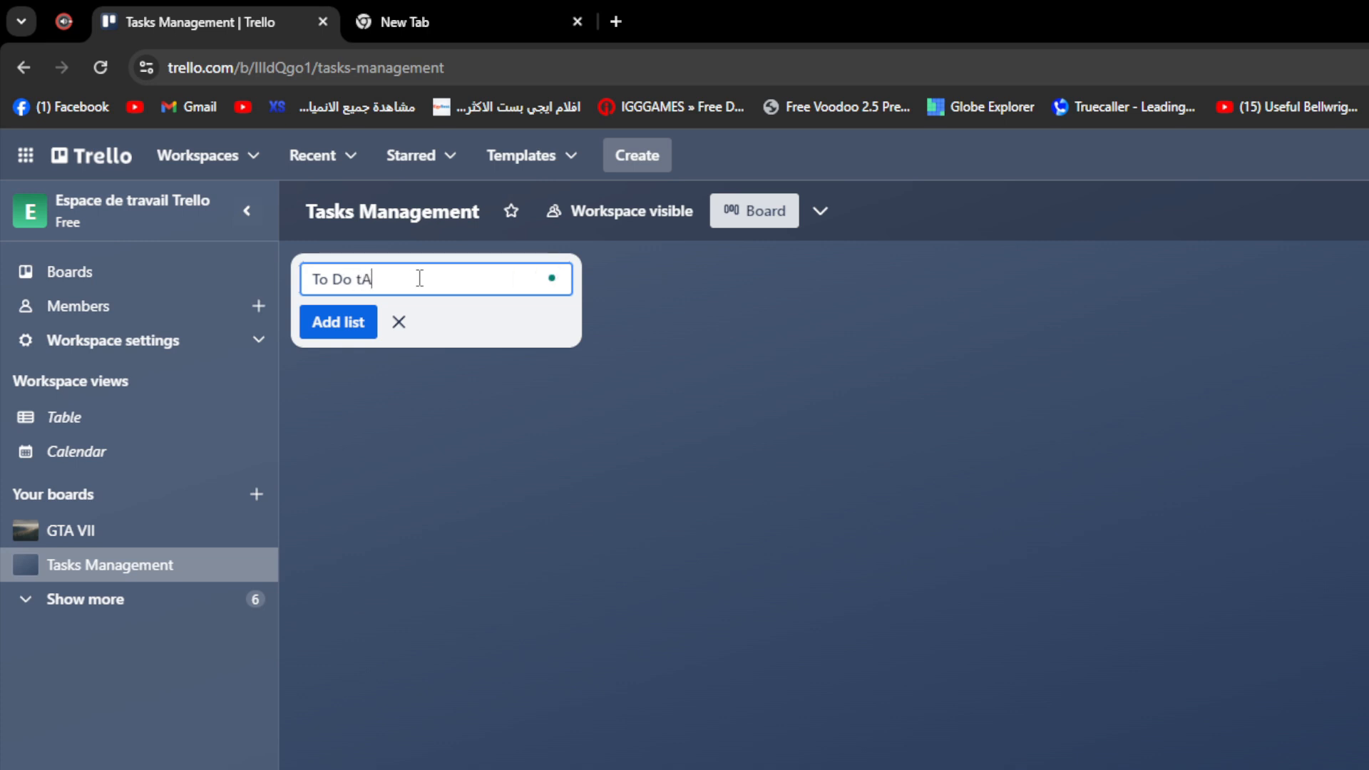
{"action": "type", "text": "asks"}
{"action": "left_click", "coordinate": [316, 324]}
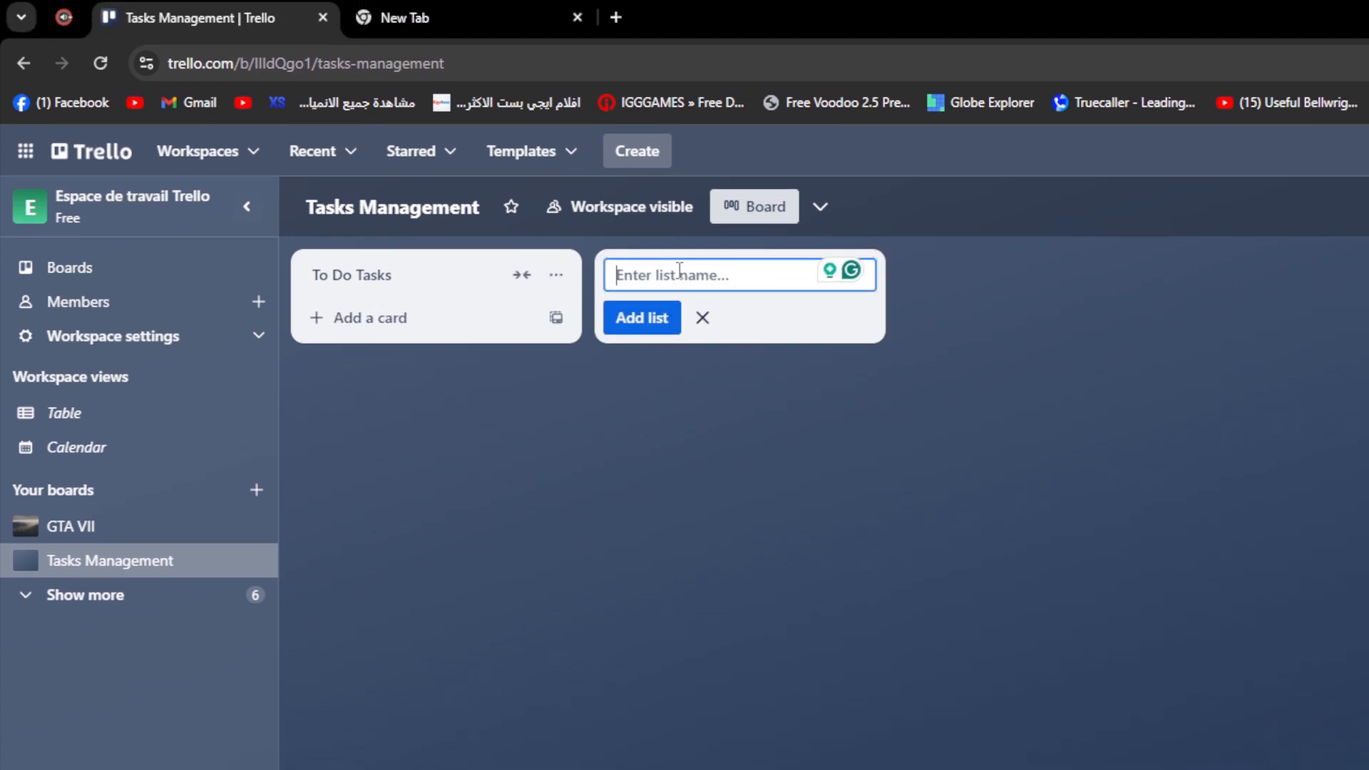
Add two more lists named "On Going" and "Done" after the To Do Tasks list
{"action": "type", "text": "On Going"}
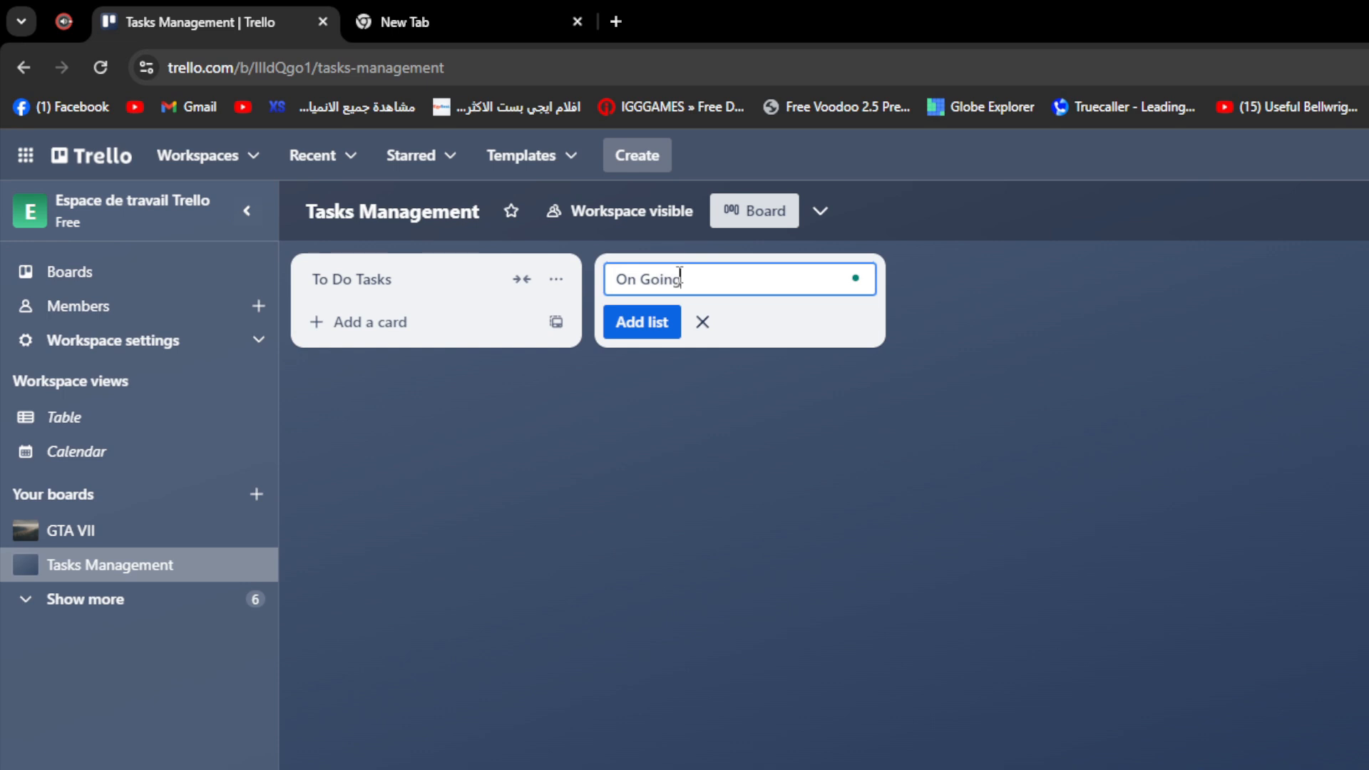
{"action": "left_click", "coordinate": [641, 322]}
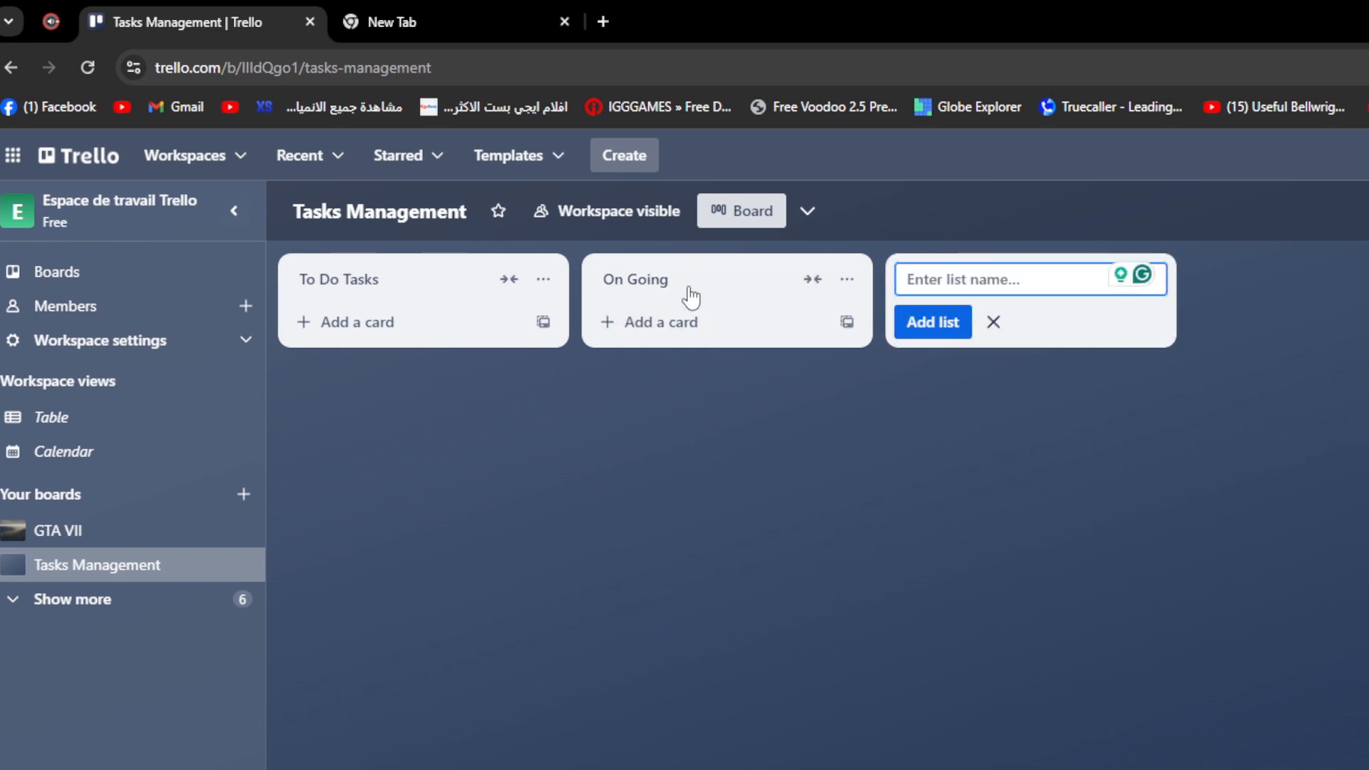
{"action": "type", "text": "Done"}
{"action": "key", "text": "Return"}
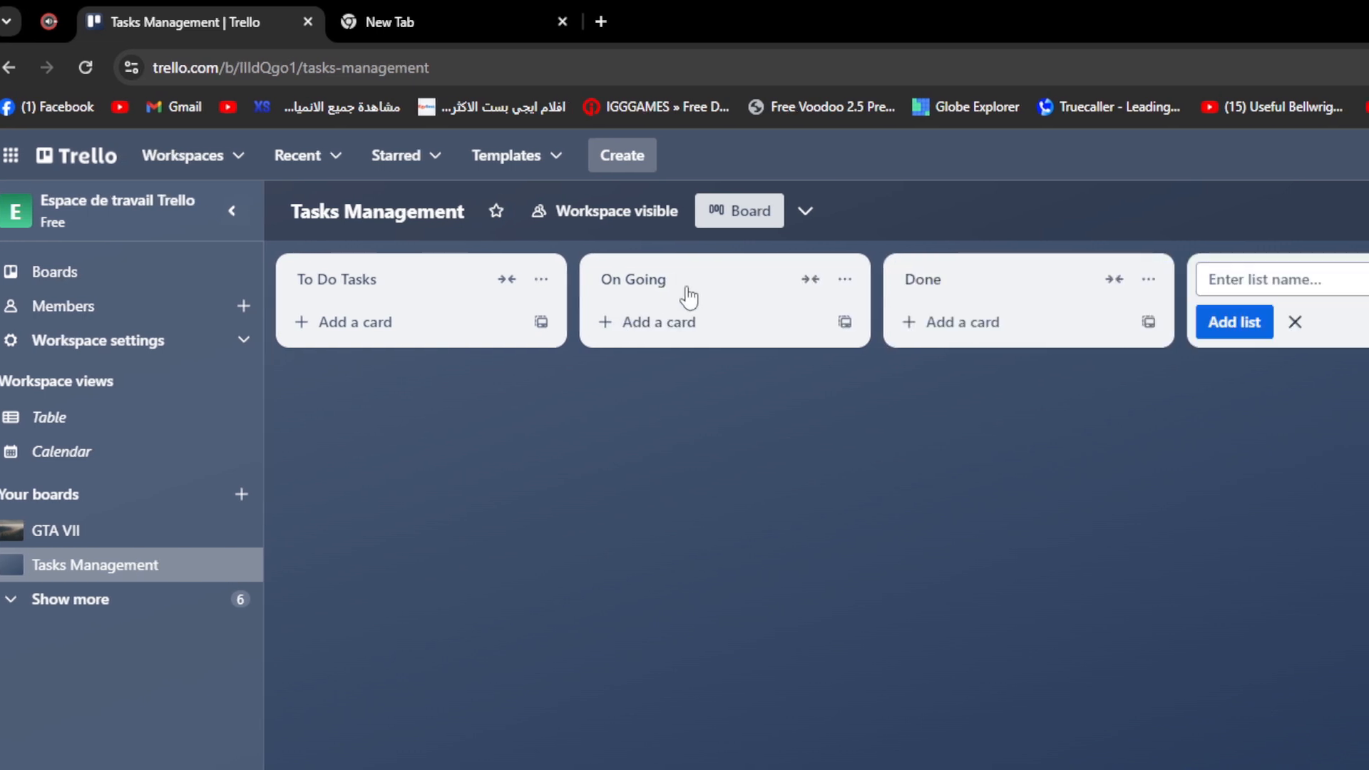
Add a fourth list named "Failed" and finish adding lists
{"action": "type", "text": "Failed"}
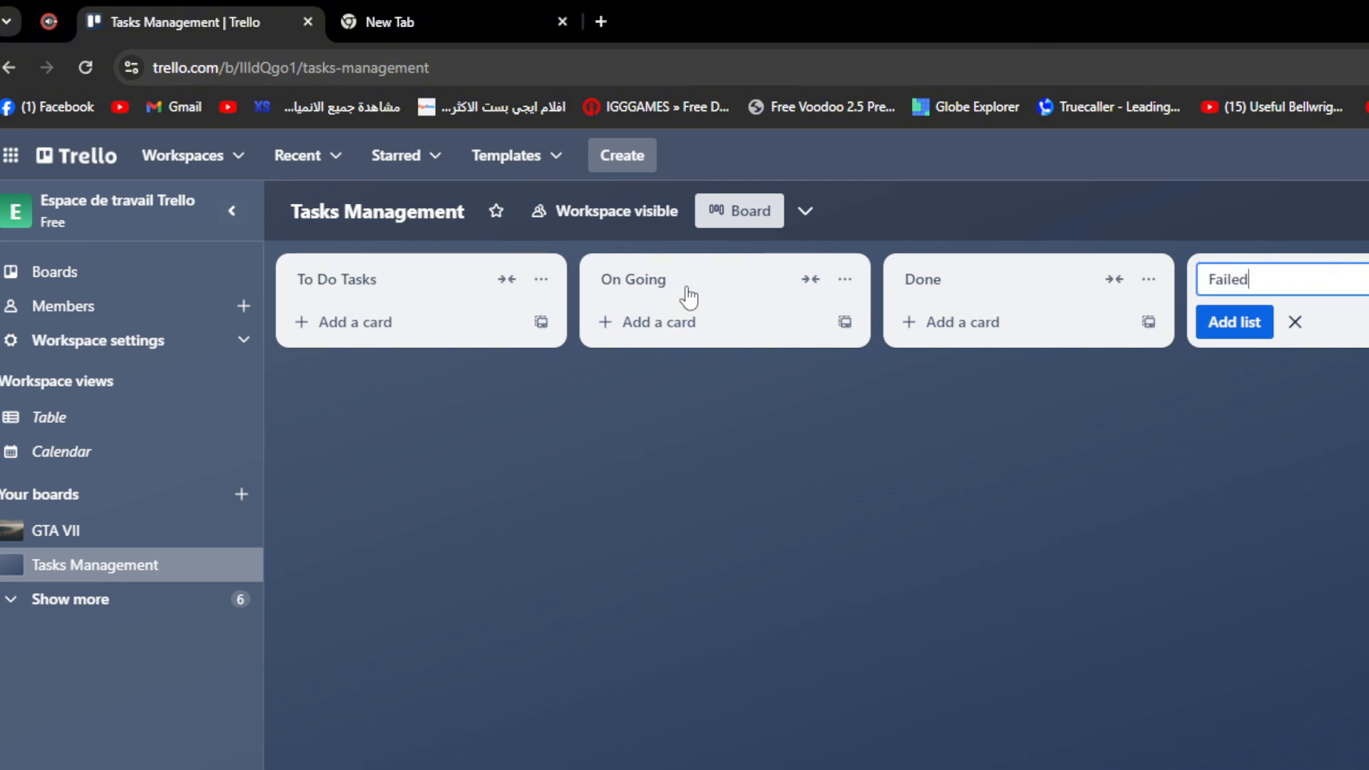
{"action": "left_click", "coordinate": [729, 398]}
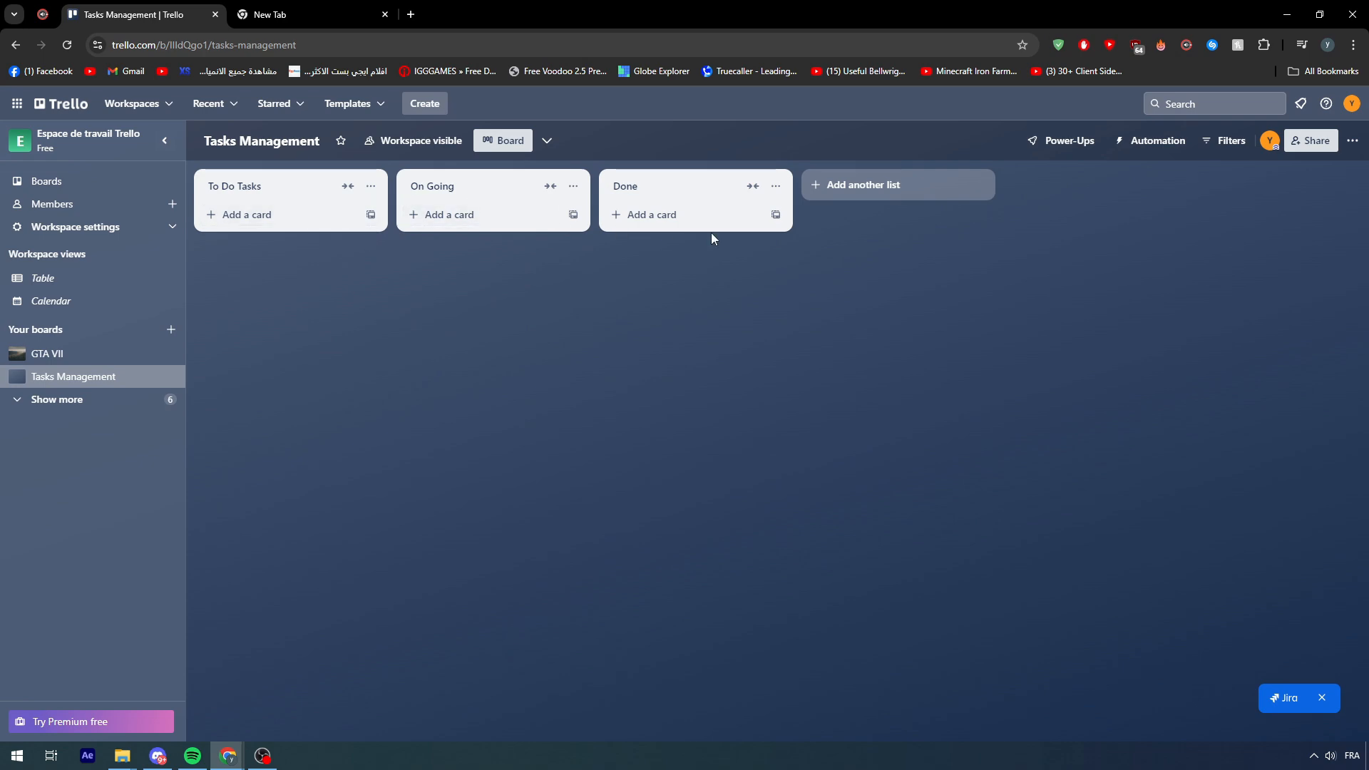
{"action": "left_click", "coordinate": [881, 185]}
{"action": "left_click", "coordinate": [821, 215]}
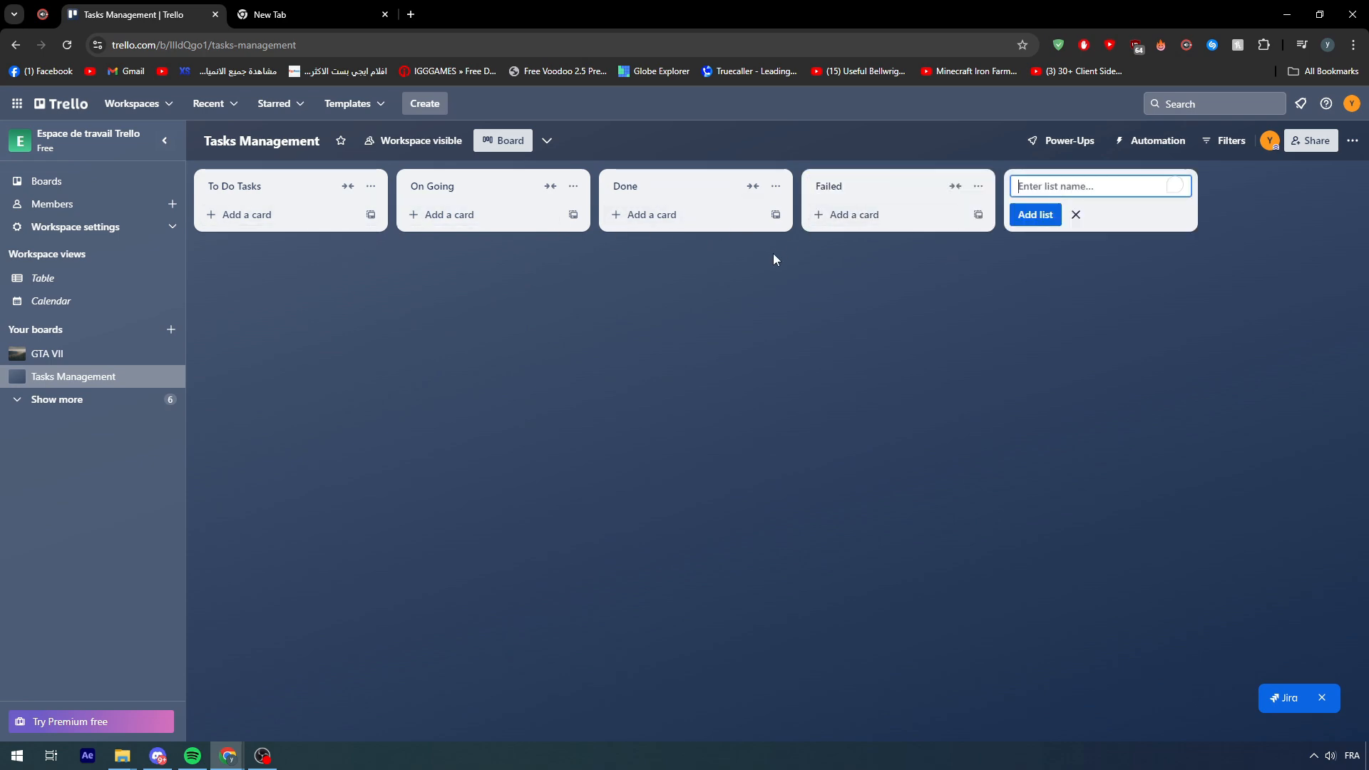
{"action": "left_click", "coordinate": [772, 256]}
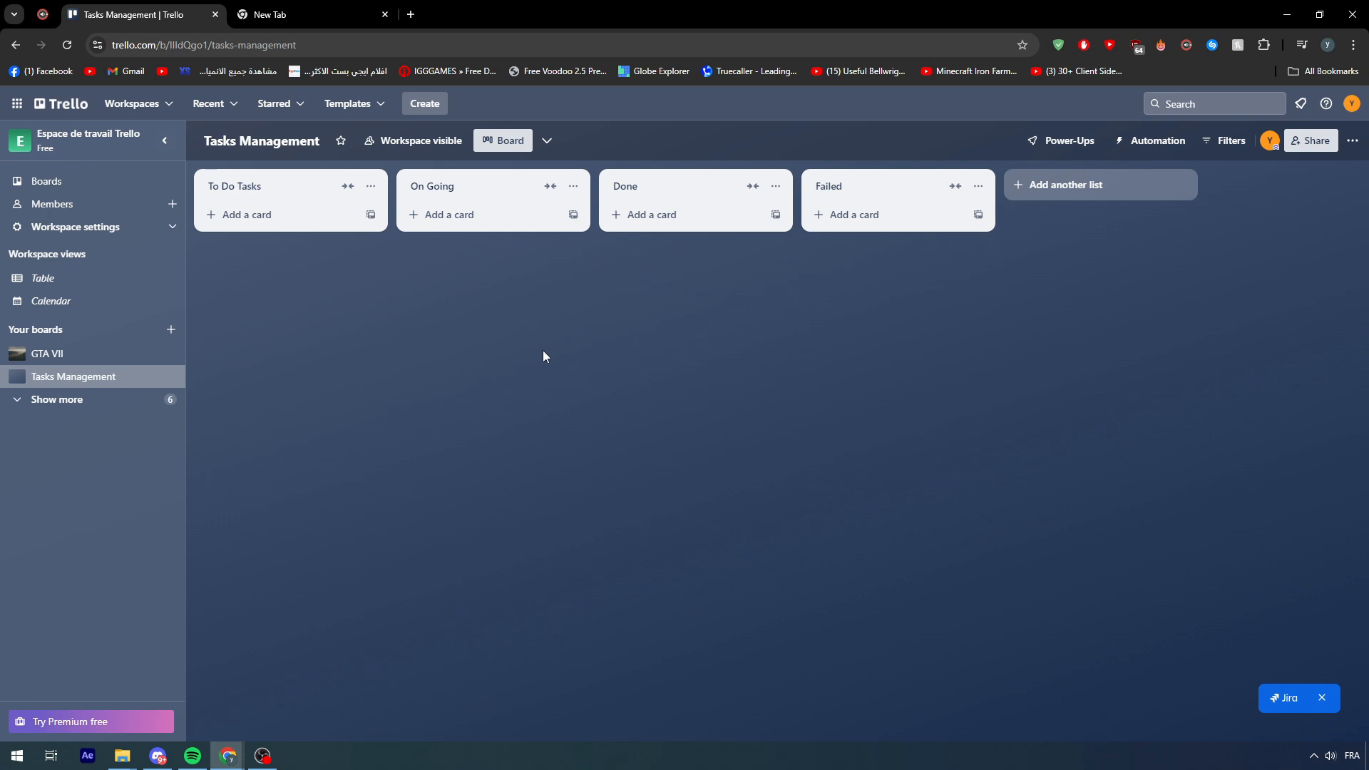
Add the cards "Read 20 Page Of a book" and "Train for 45 Min" to the To Do Tasks list
{"action": "left_click", "coordinate": [258, 215]}
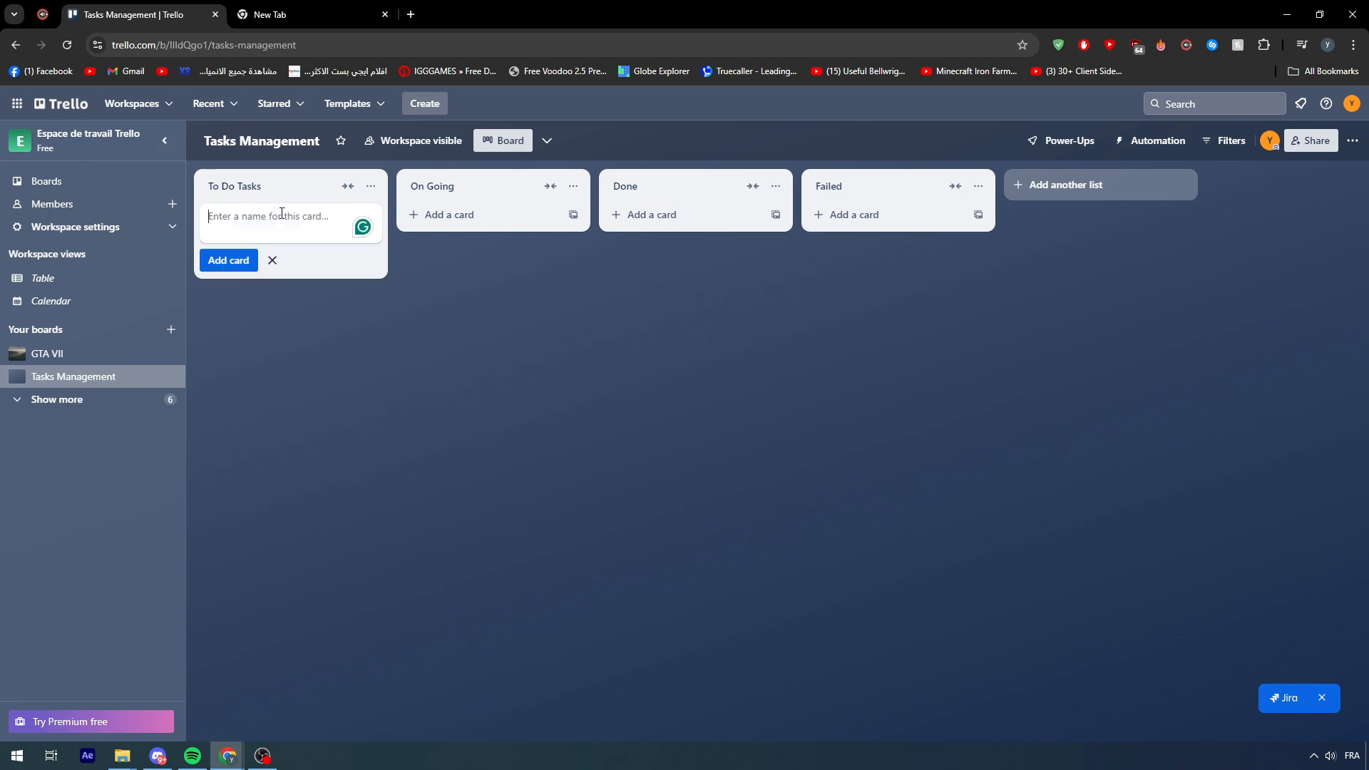
{"action": "type", "text": "Read 20"}
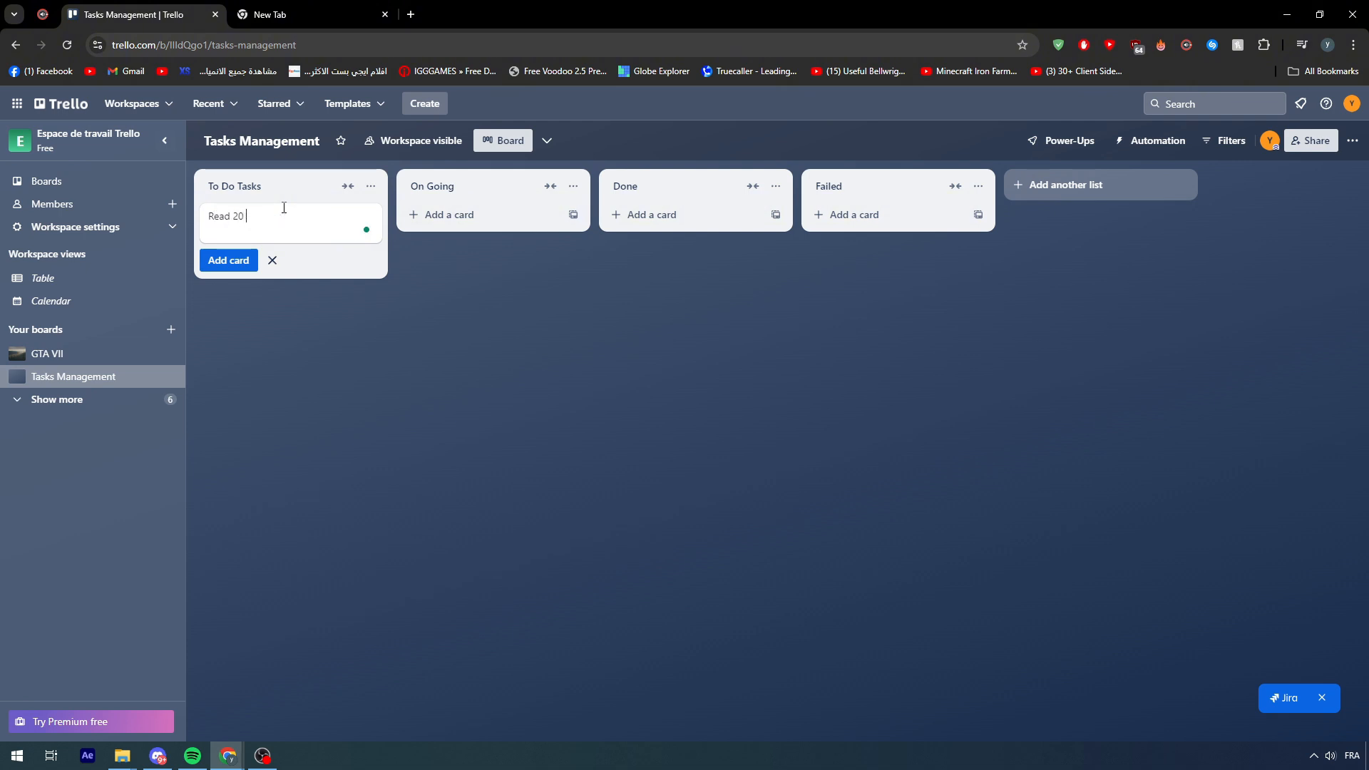
{"action": "type", "text": " Page Of a book"}
{"action": "key", "text": "Return"}
{"action": "type", "text": "Train f"}
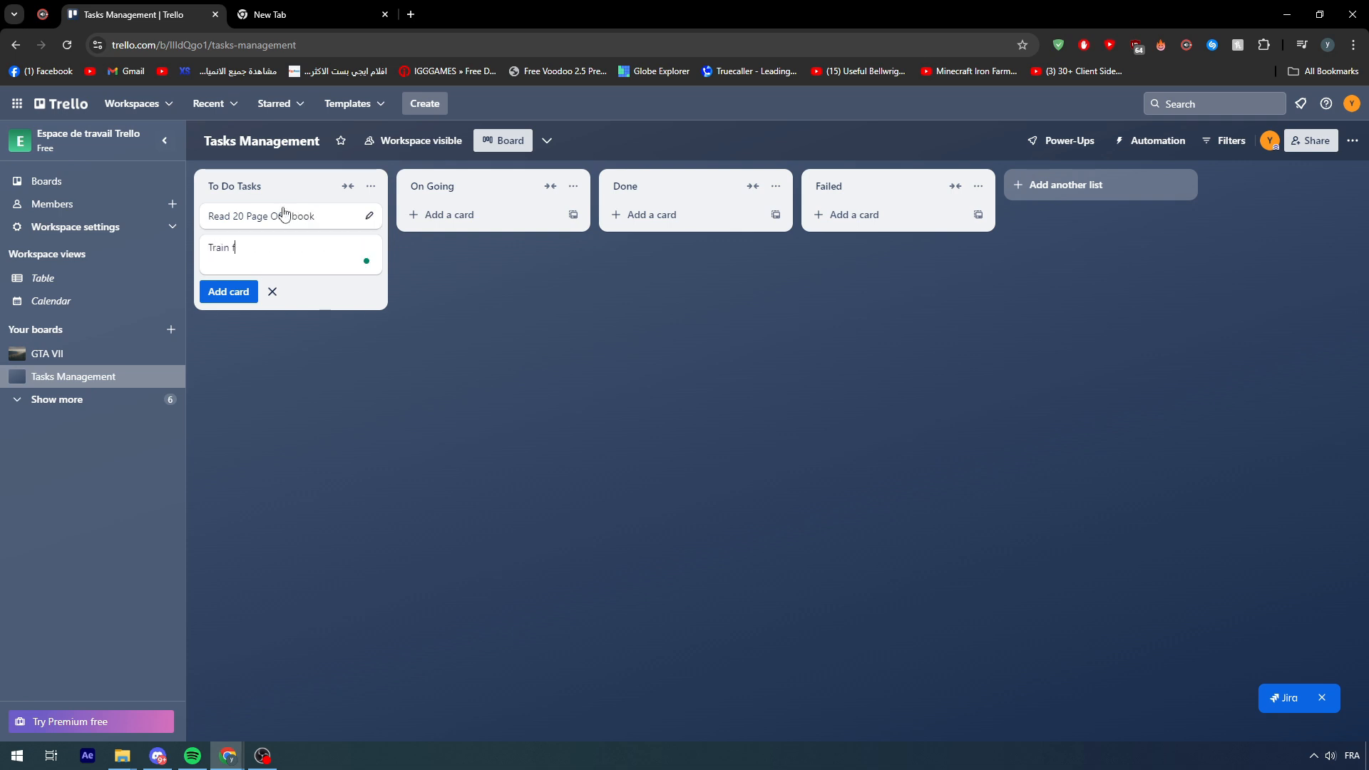
{"action": "type", "text": "or 45 Min"}
{"action": "key", "text": "Return"}
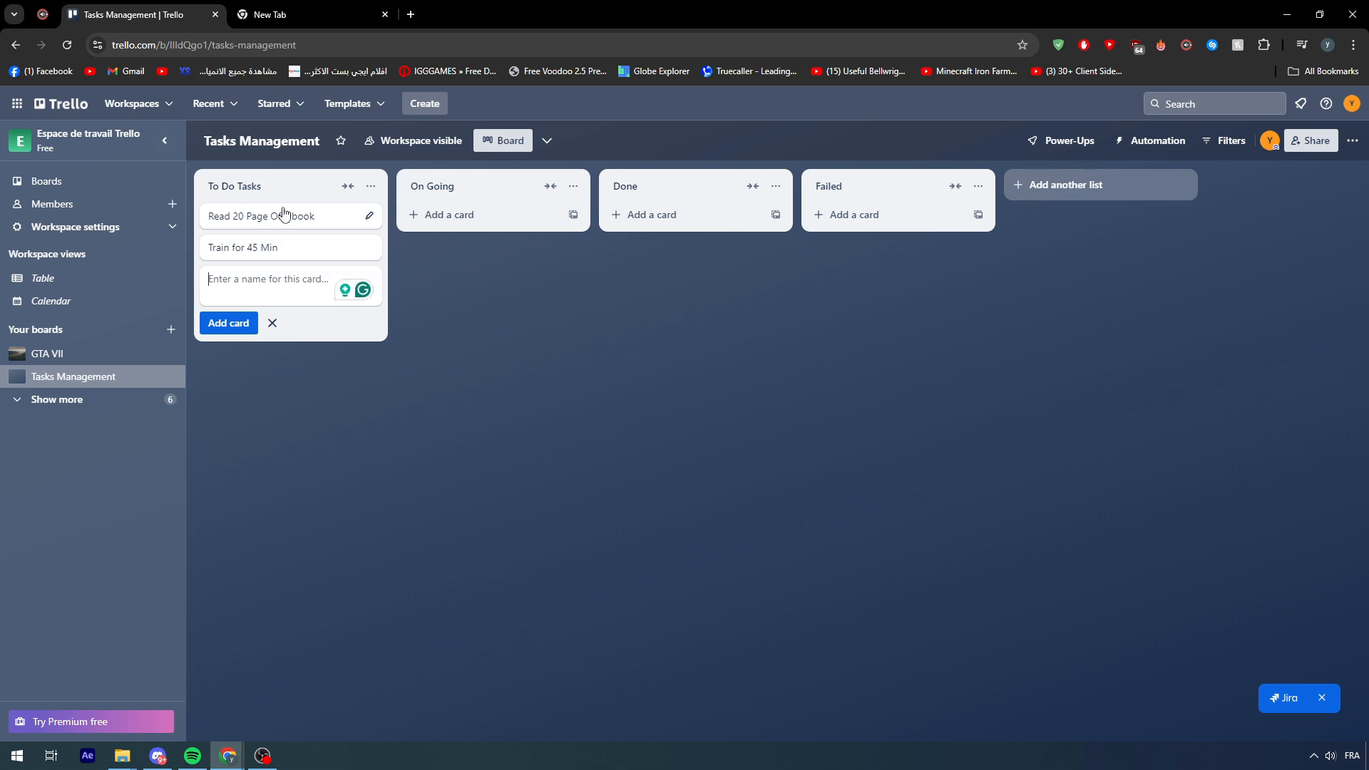
Add the cards "Learn New skill" and "Do My homework" to the To Do Tasks list
{"action": "type", "text": "Learn New skill"}
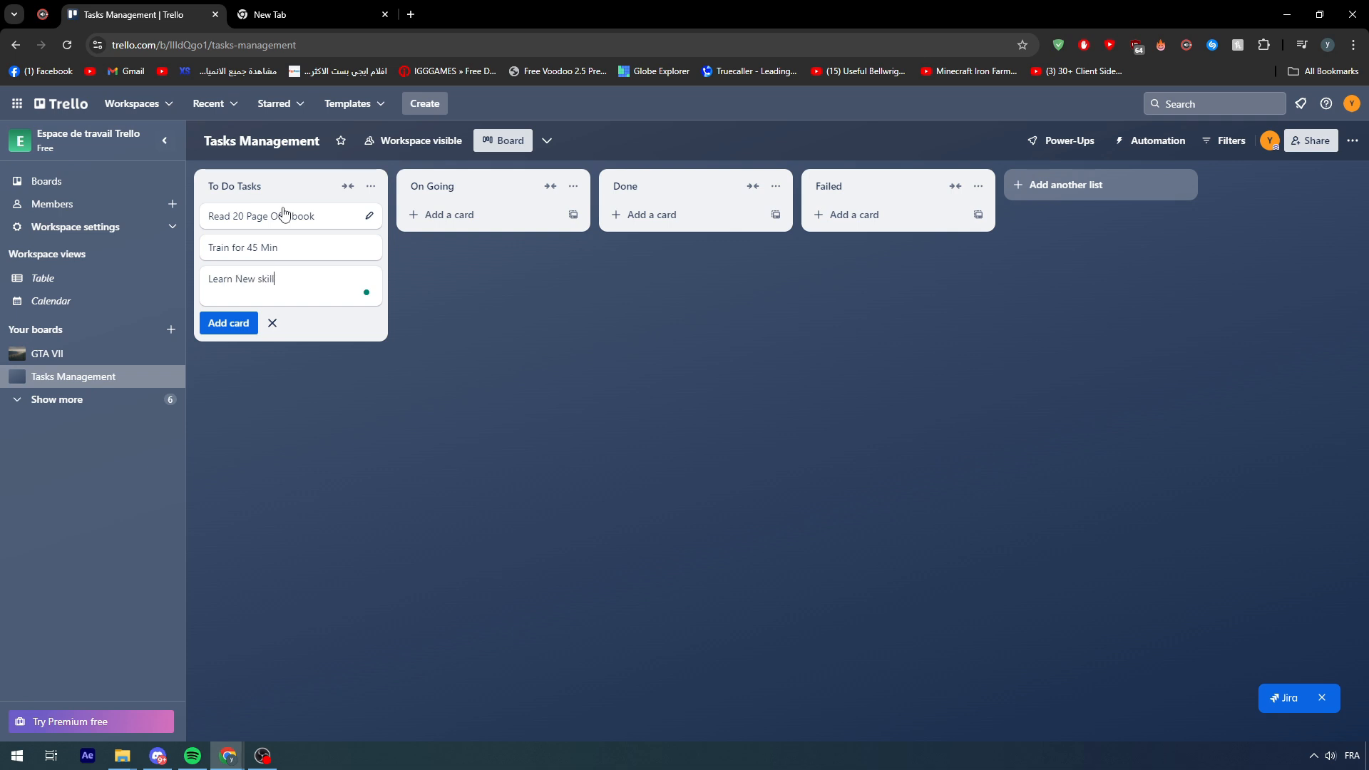
{"action": "key", "text": "Return"}
{"action": "type", "text": "Do My homework"}
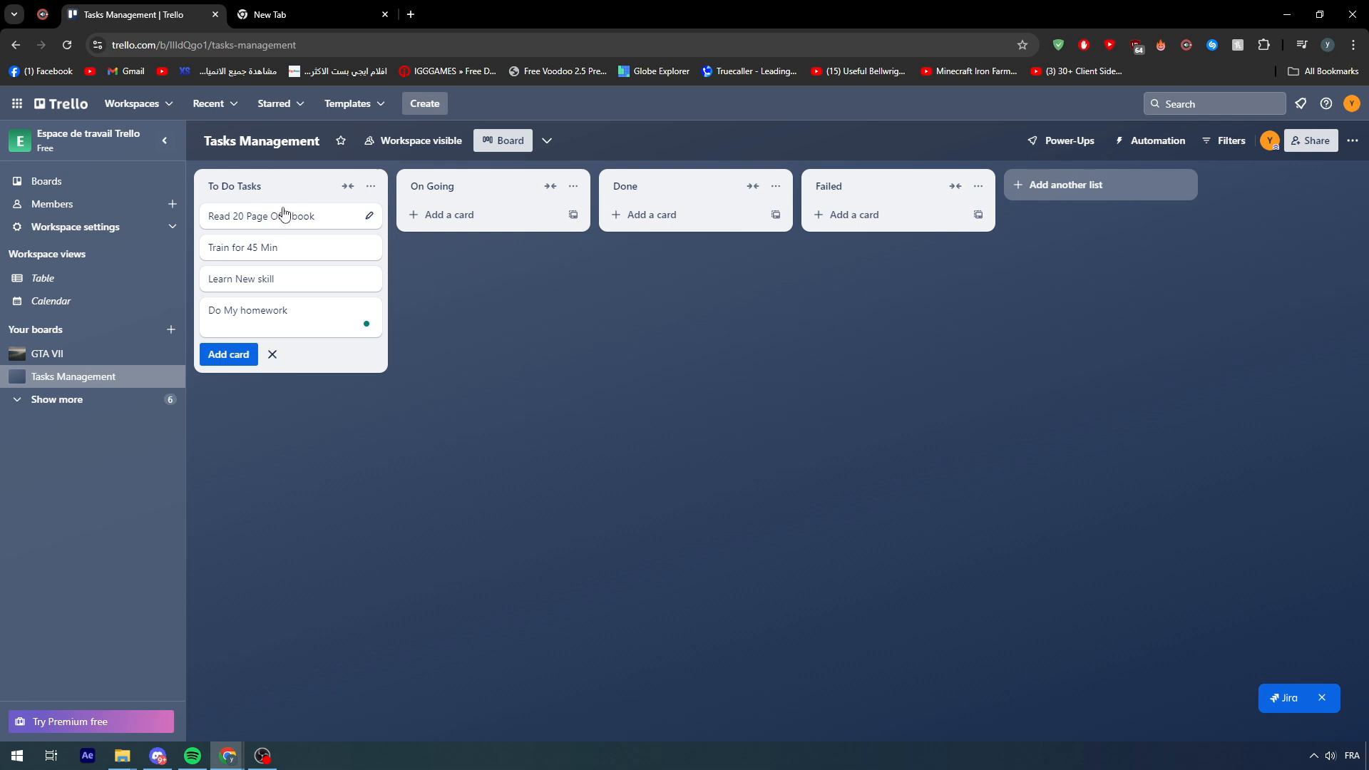
{"action": "left_click", "coordinate": [425, 259]}
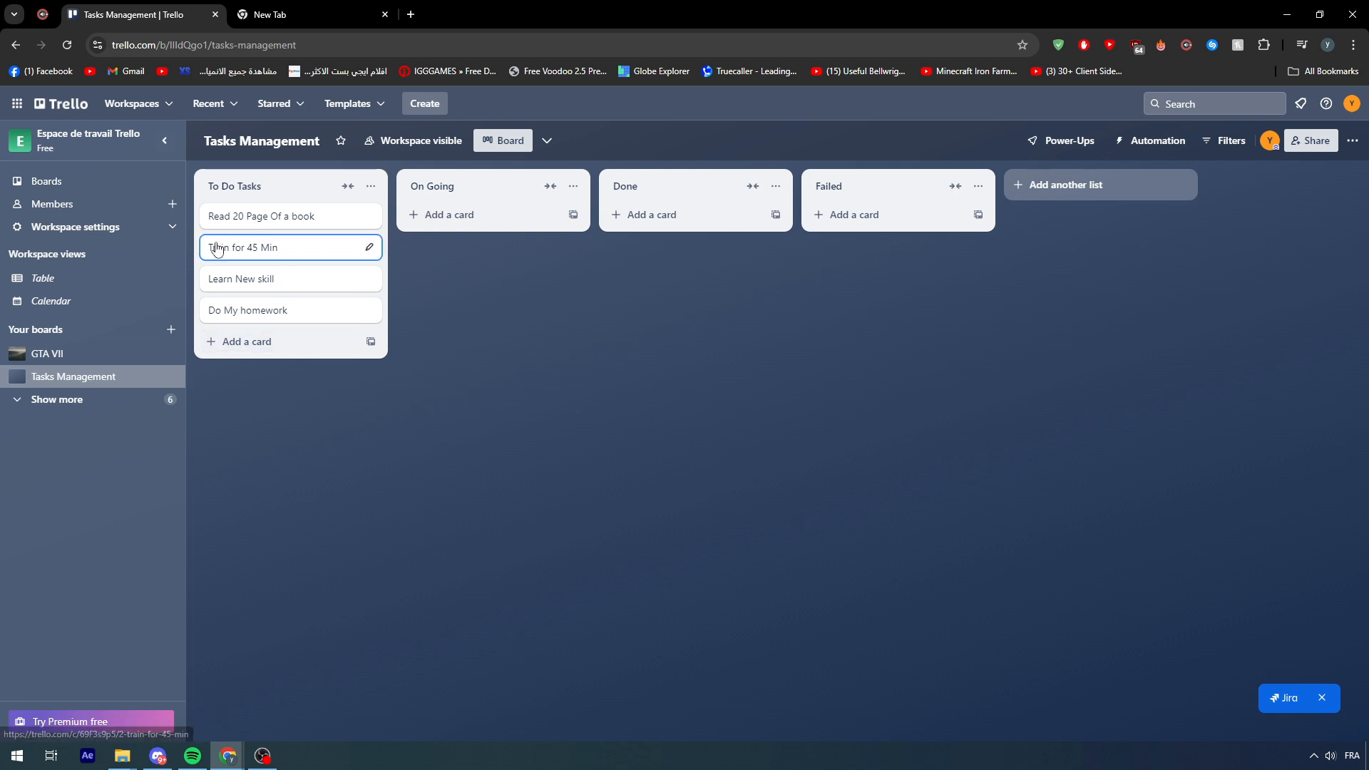
Move the "Train for 45 Min" card from To Do Tasks to On Going, and from there to Done
{"action": "mouse_move", "coordinate": [223, 249]}
{"action": "left_mouse_down"}
{"action": "mouse_move", "coordinate": [458, 205]}
{"action": "mouse_move", "coordinate": [460, 235]}
{"action": "left_mouse_up"}
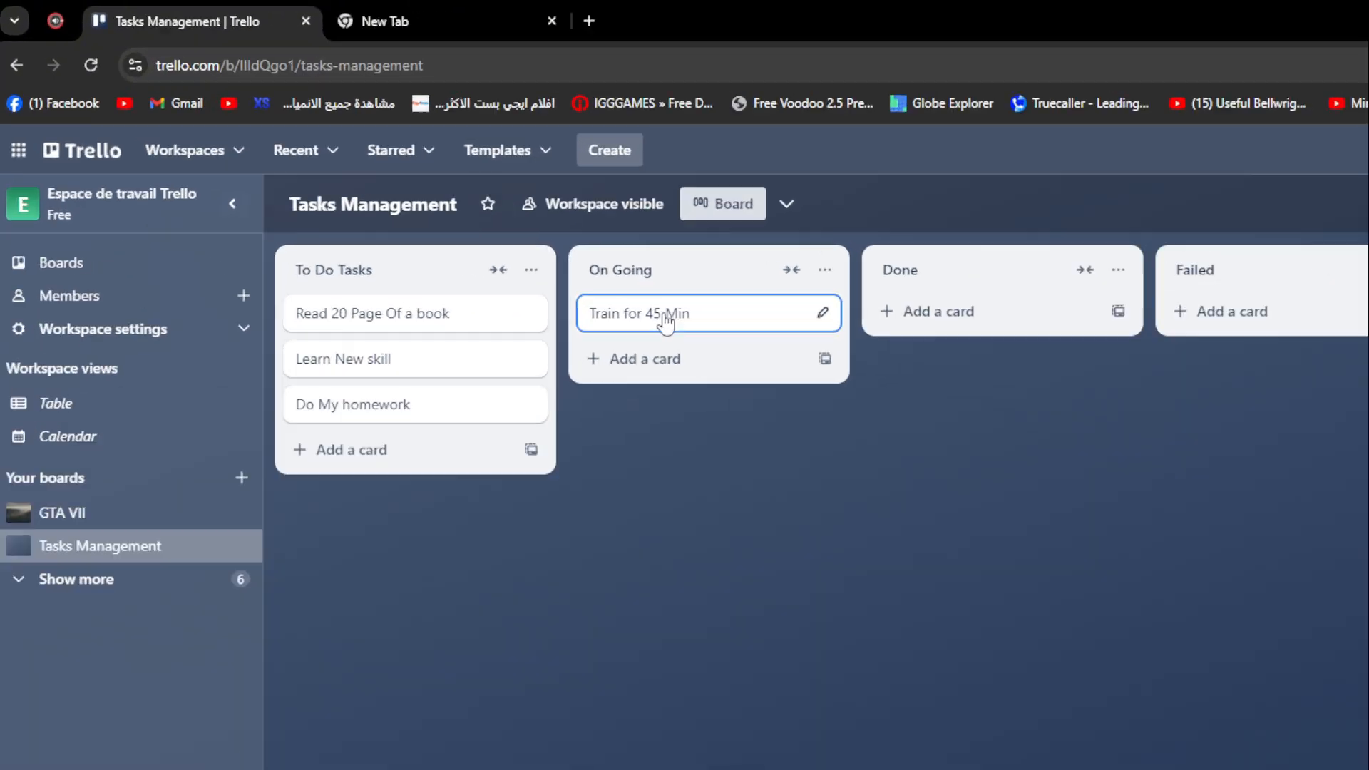
{"action": "left_click_drag", "start_coordinate": [465, 220], "coordinate": [651, 208]}
{"action": "left_click_drag", "start_coordinate": [883, 314], "coordinate": [884, 319]}
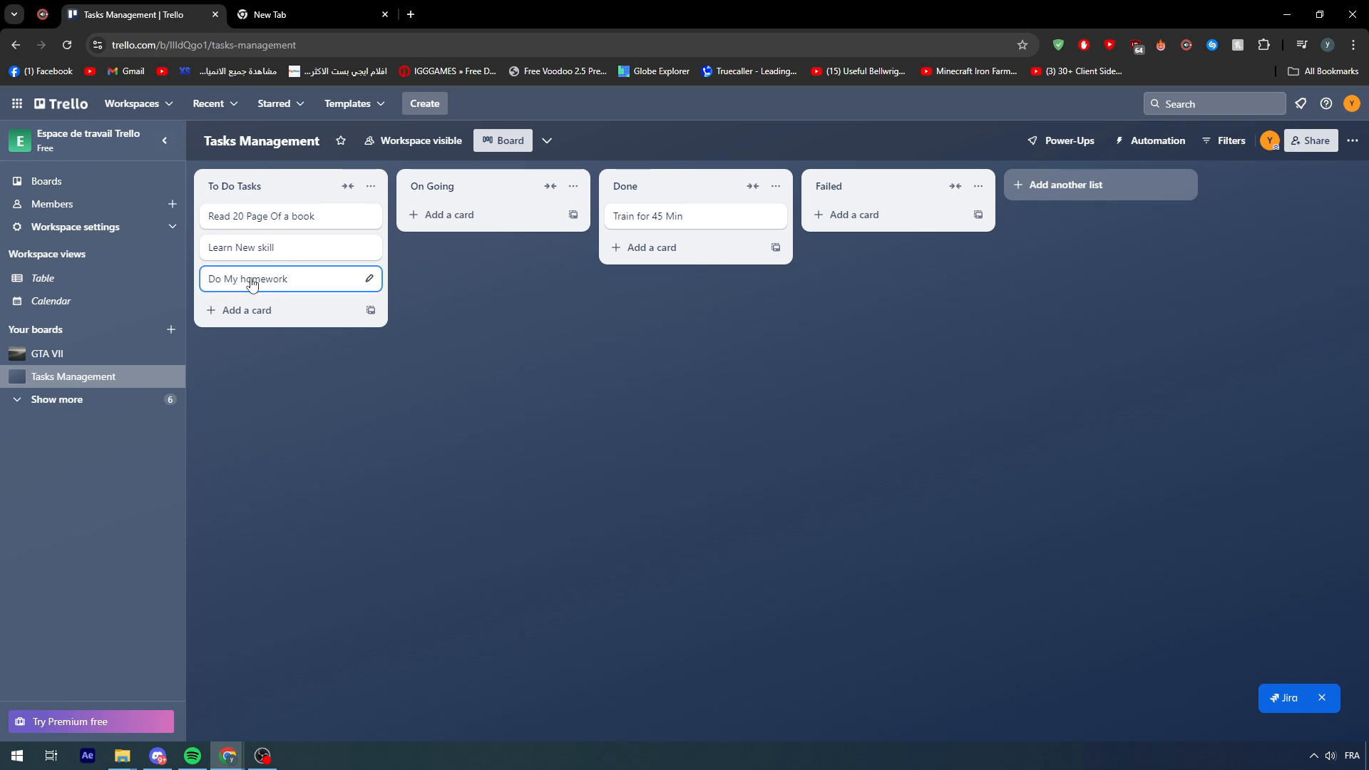
Move the "Do My homework" and "Read 20 Page Of a book" cards to Done, and "Learn New skill" to Failed
{"action": "left_click_drag", "start_coordinate": [314, 289], "coordinate": [641, 221]}
{"action": "left_click_drag", "start_coordinate": [330, 221], "coordinate": [706, 248]}
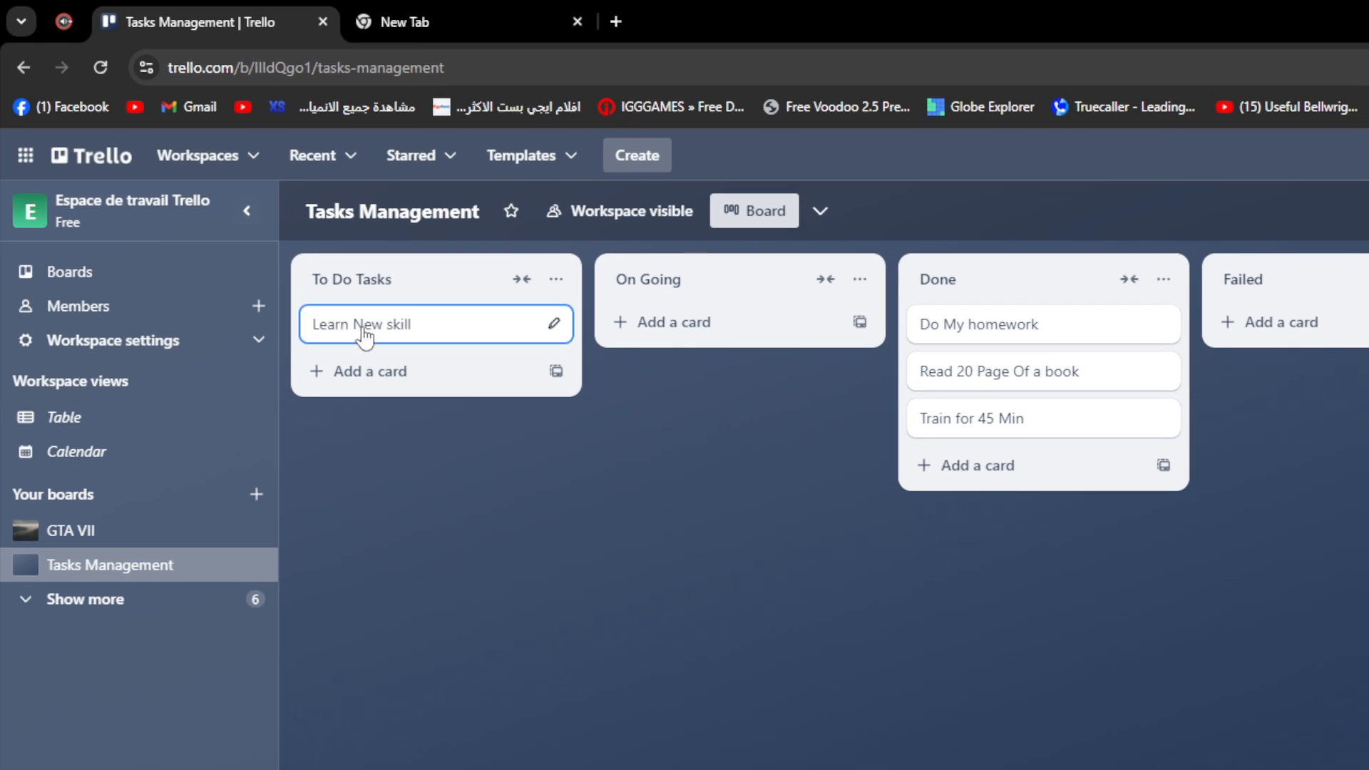
{"action": "left_click_drag", "start_coordinate": [363, 340], "coordinate": [1301, 340]}
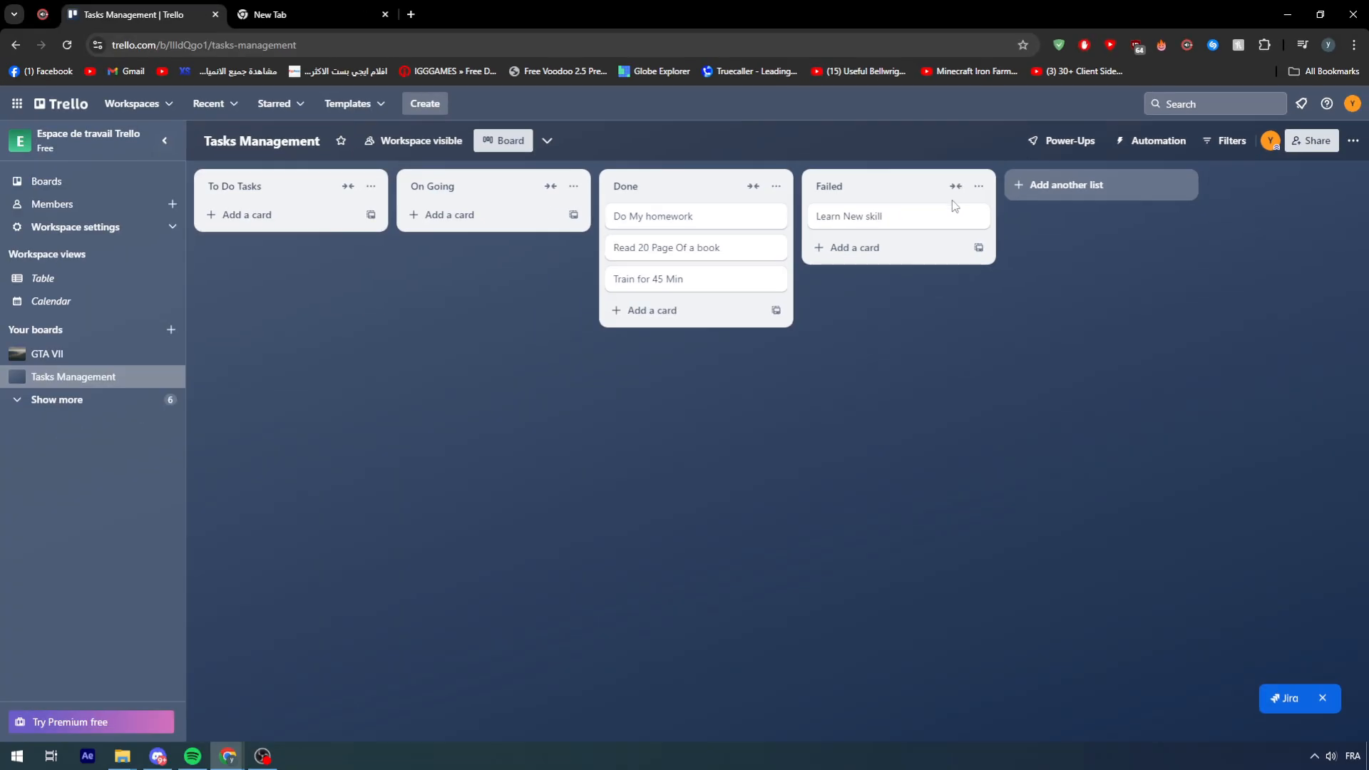
Examine the Failed list's available actions and its collapse option without changing the list
{"action": "left_click", "coordinate": [876, 279]}
{"action": "left_click", "coordinate": [637, 278]}
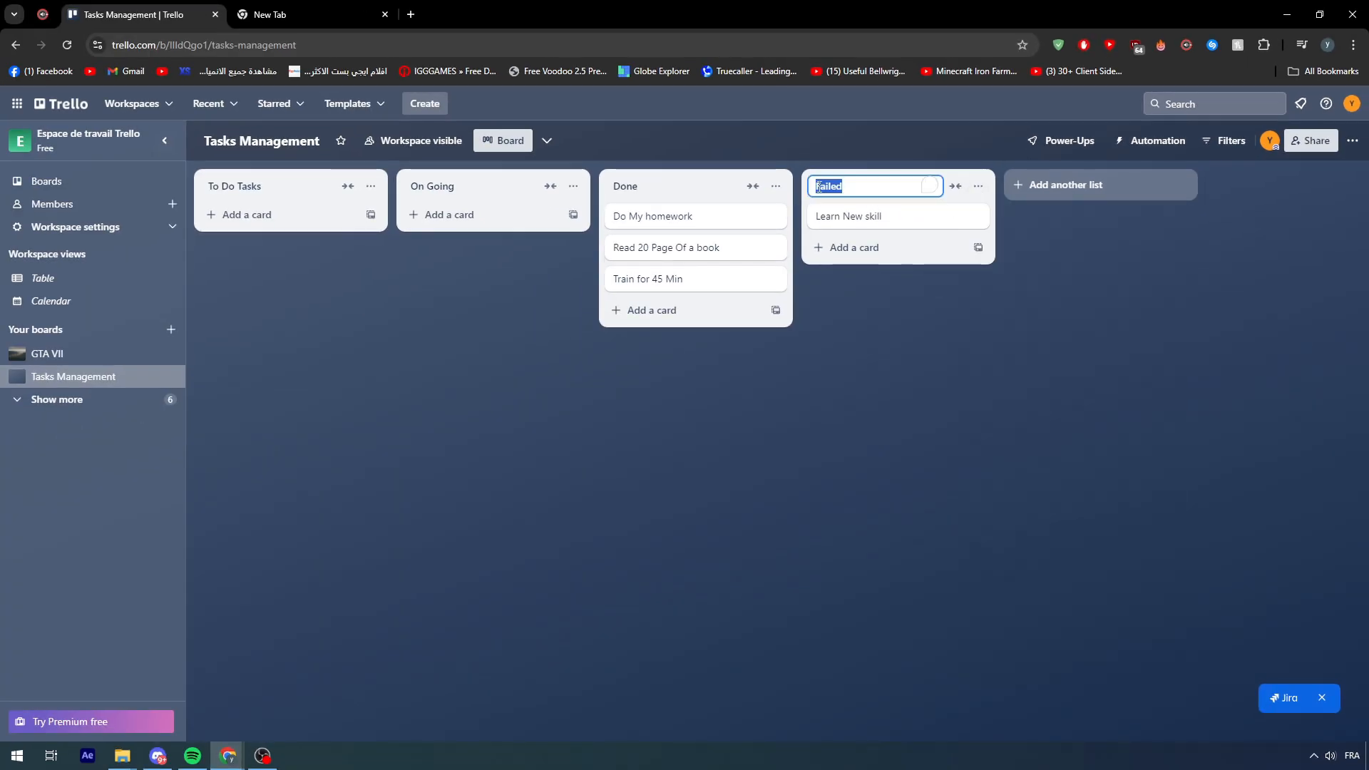
{"action": "left_click", "coordinate": [977, 186]}
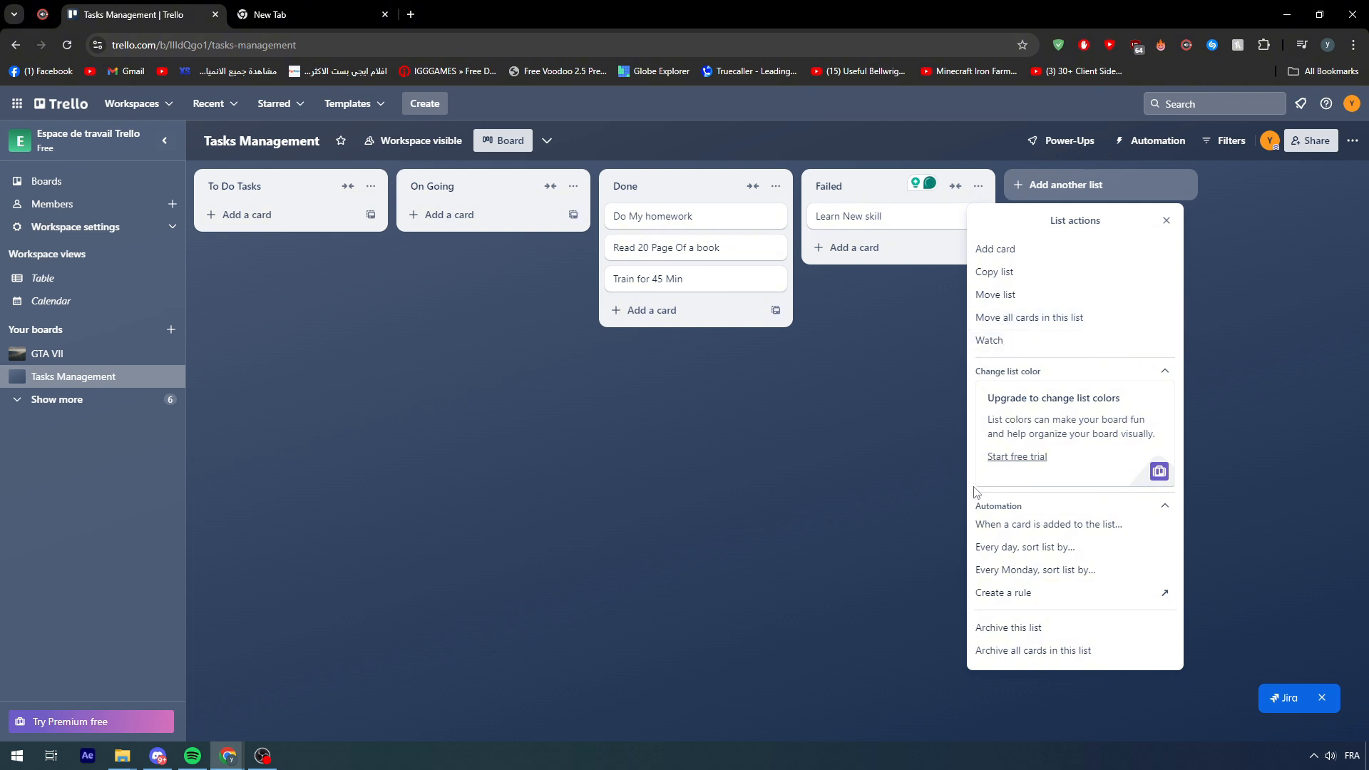
{"action": "left_click", "coordinate": [948, 333]}
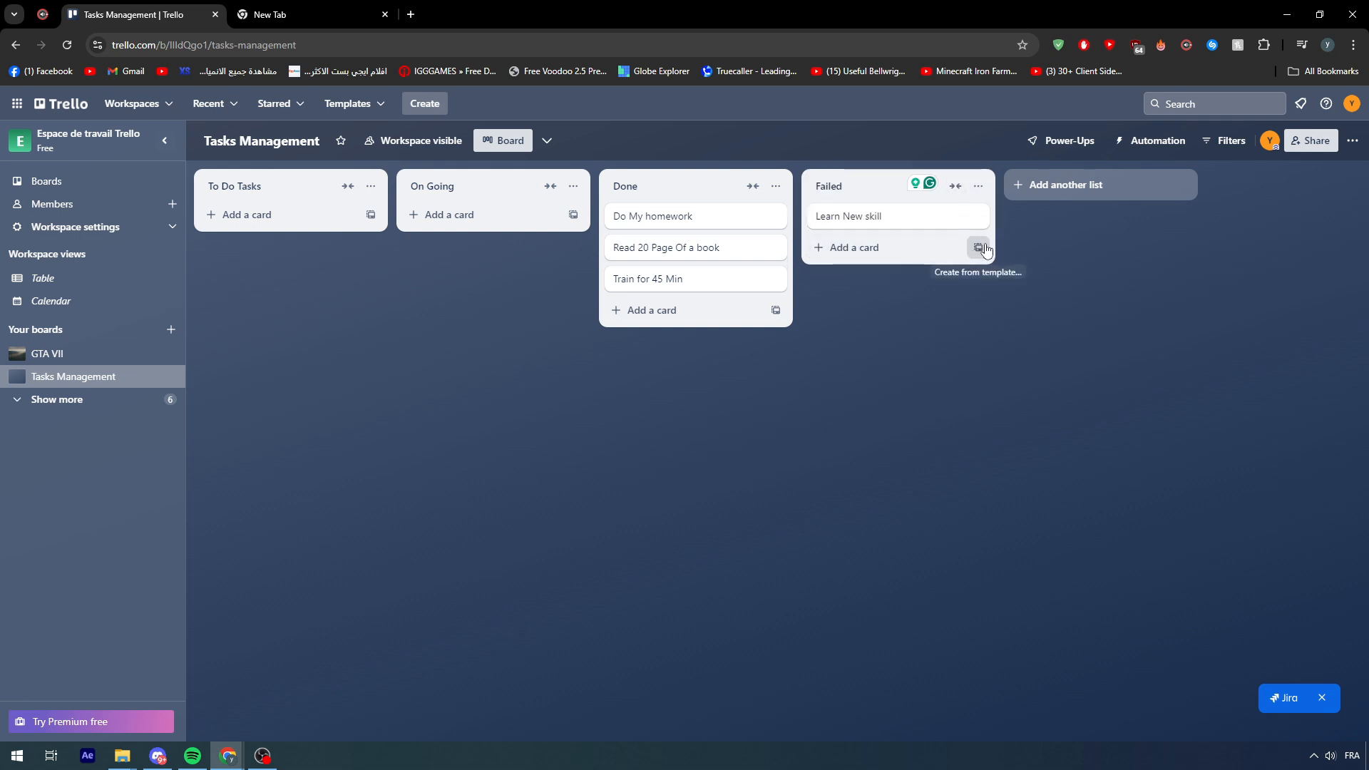
{"action": "left_click", "coordinate": [957, 190]}
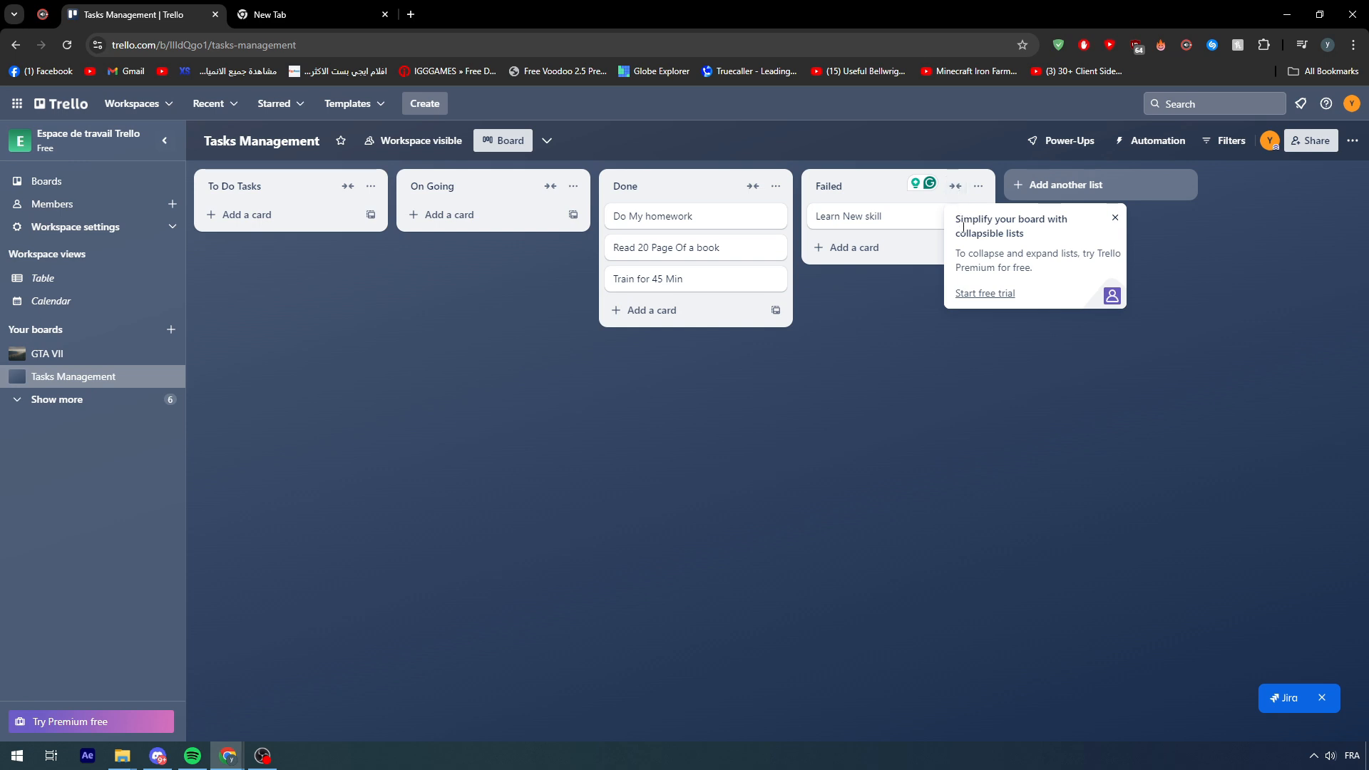
{"action": "left_click", "coordinate": [871, 313]}
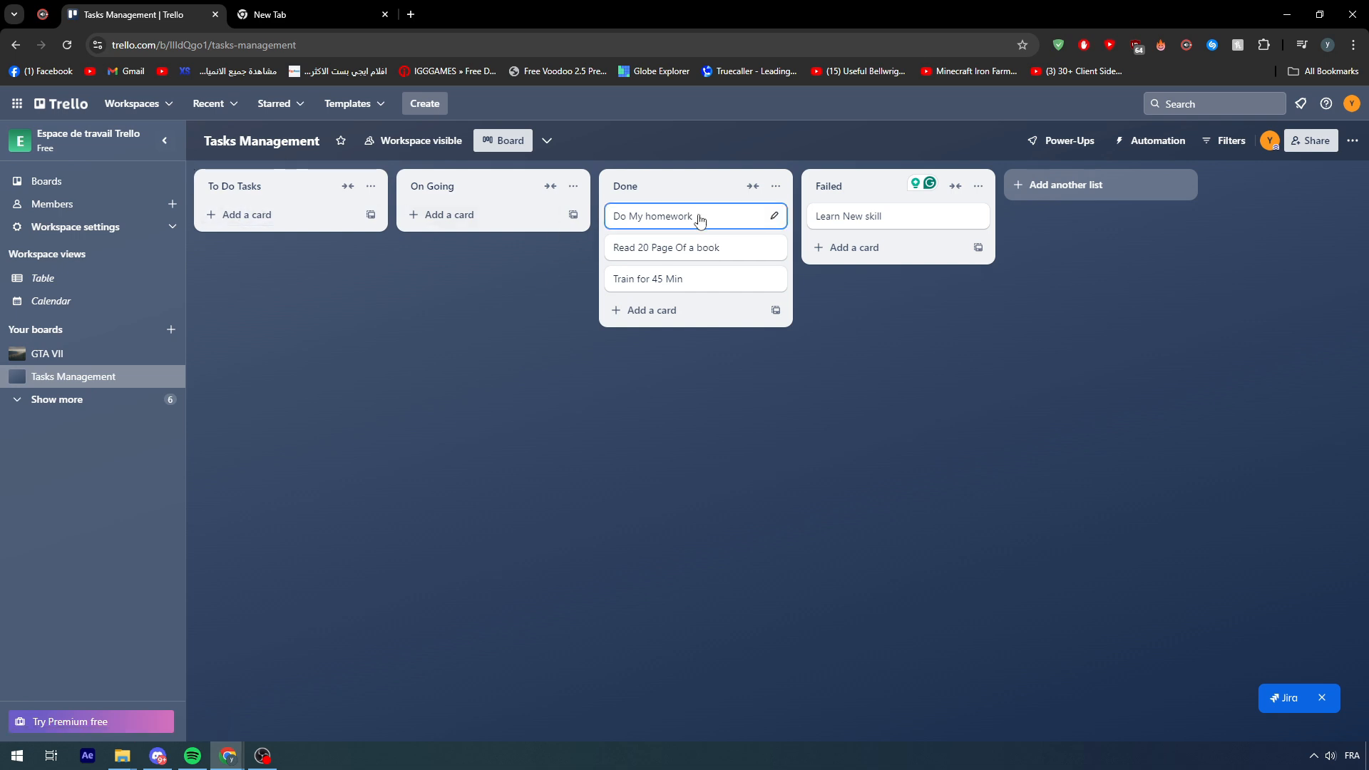
Move all the cards in Done and the "Learn New skill" card in Failed back to the To Do Tasks list
{"action": "left_click_drag", "start_coordinate": [699, 217], "coordinate": [283, 280]}
{"action": "left_click_drag", "start_coordinate": [891, 216], "coordinate": [251, 303]}
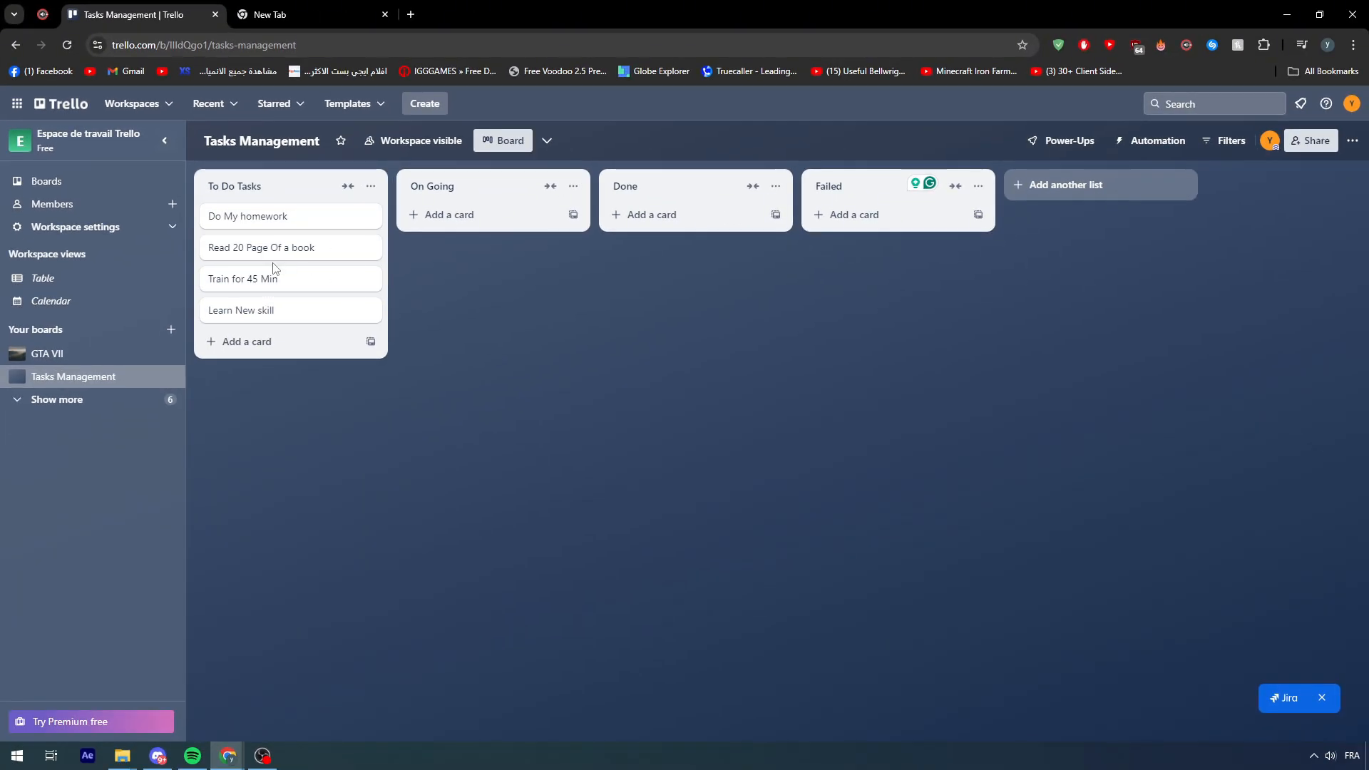
Give the "Do My homework" card a due date of 9/6/2024 at 1:34 PM with a reminder 1 Day before
{"action": "left_click", "coordinate": [275, 220]}
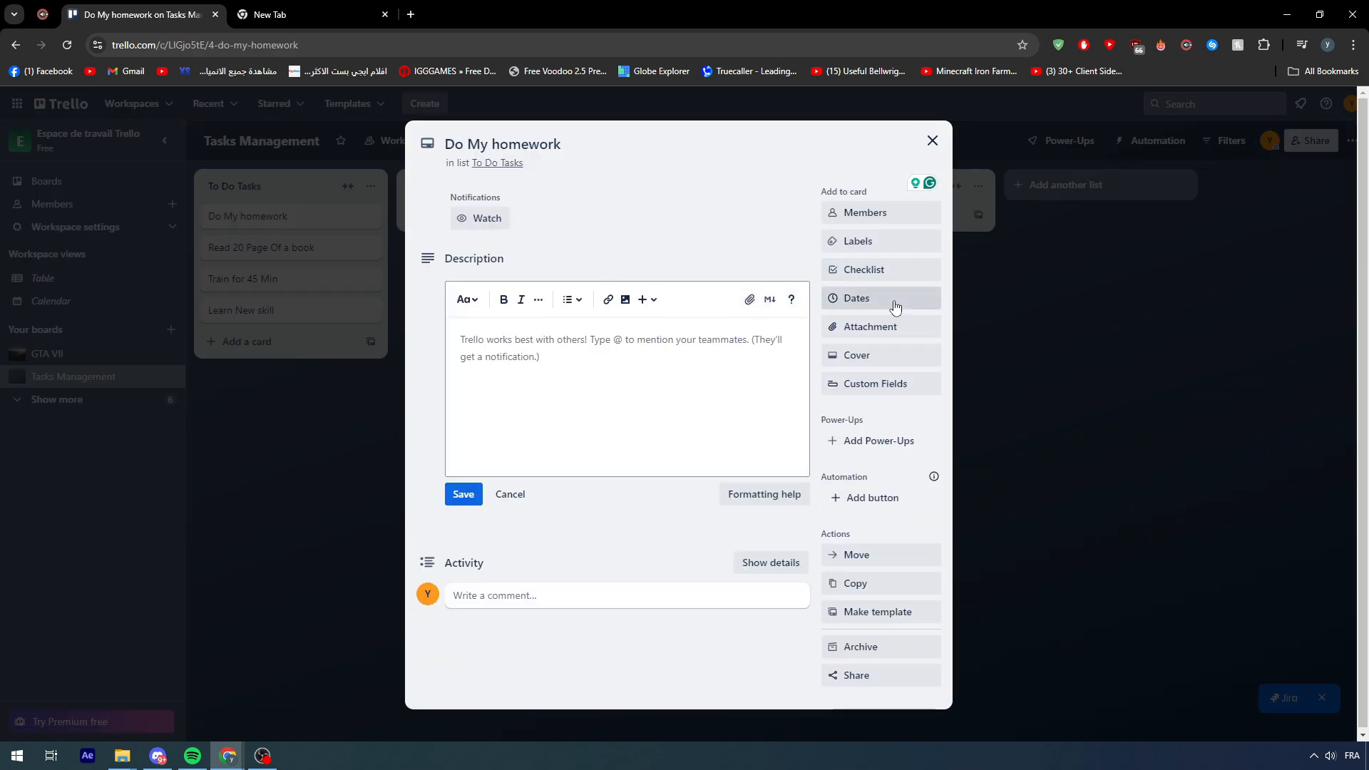
{"action": "left_click", "coordinate": [873, 298]}
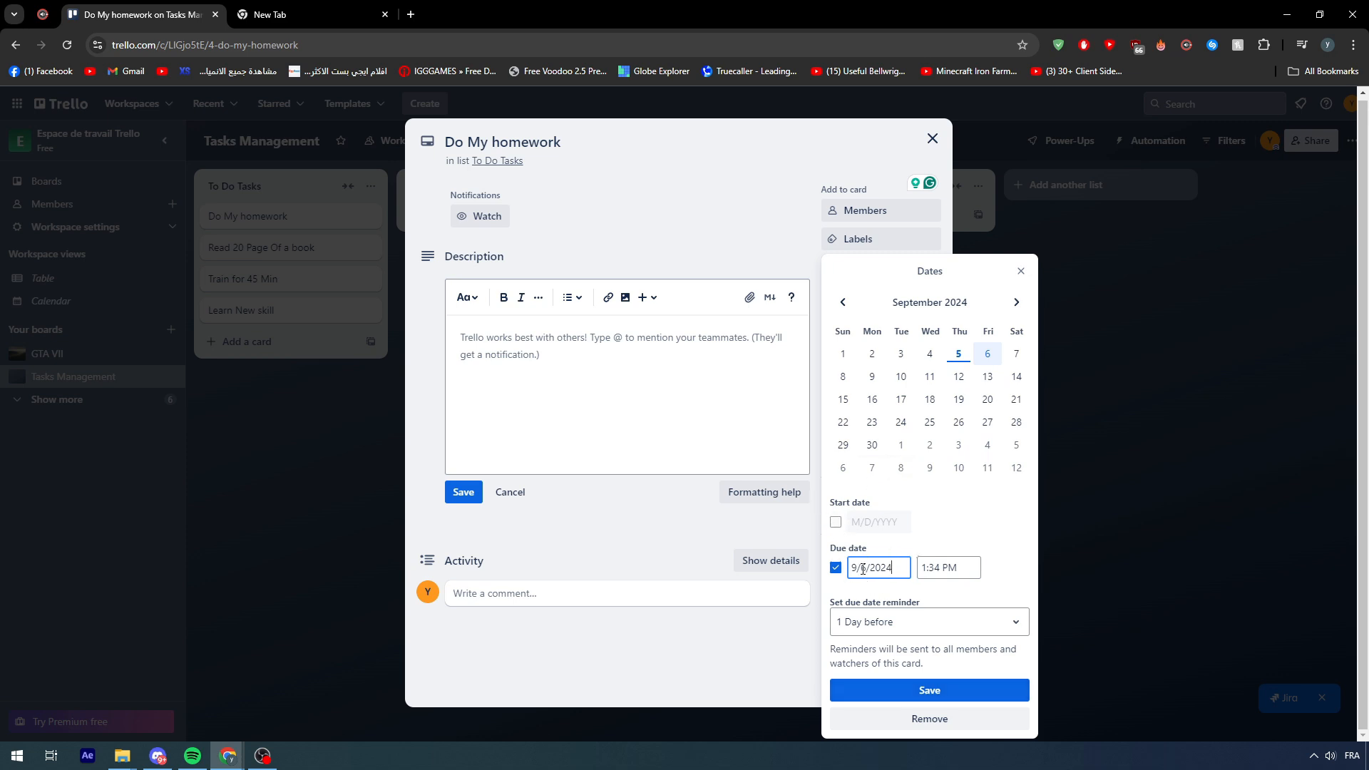
{"action": "left_click", "coordinate": [1020, 552]}
{"action": "left_click", "coordinate": [927, 689]}
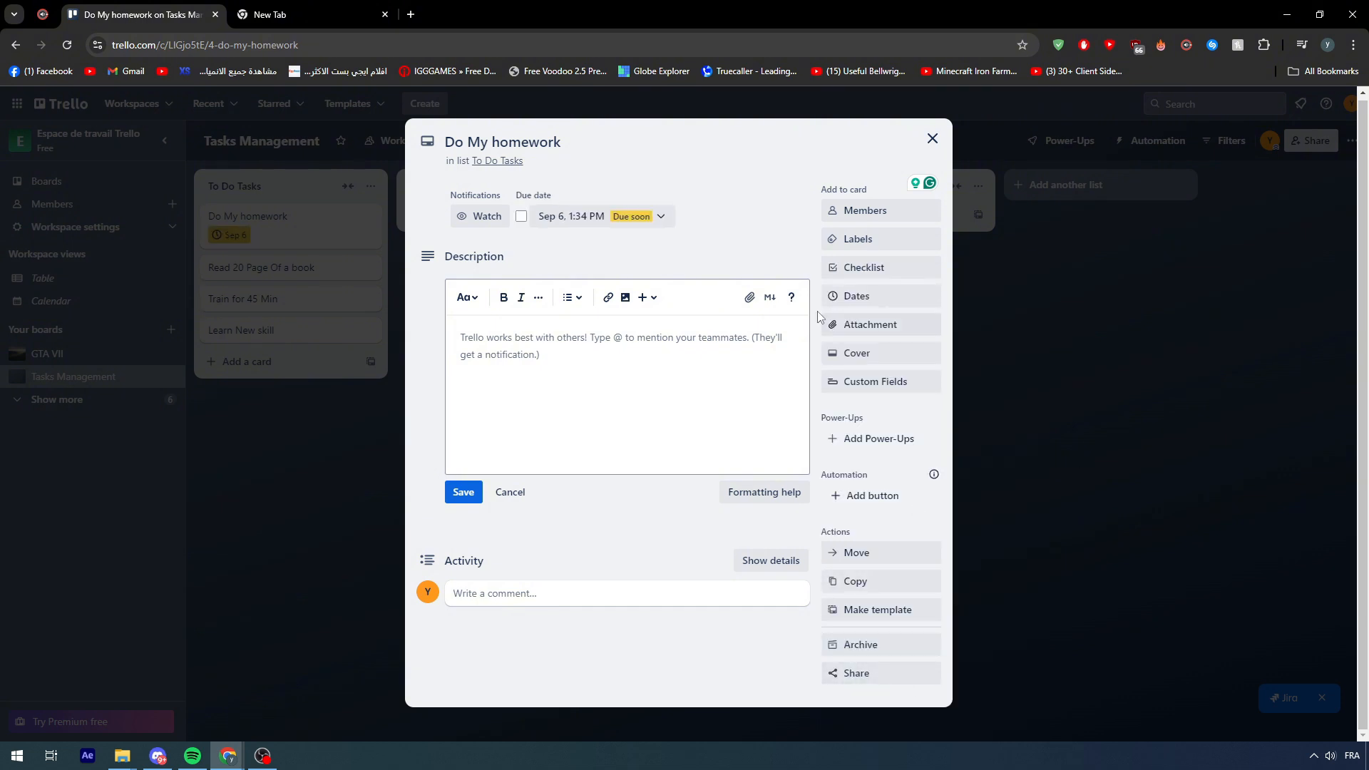
Mark the "Do My homework" due date as complete, clear that mark again and close the card
{"action": "left_click", "coordinate": [522, 217]}
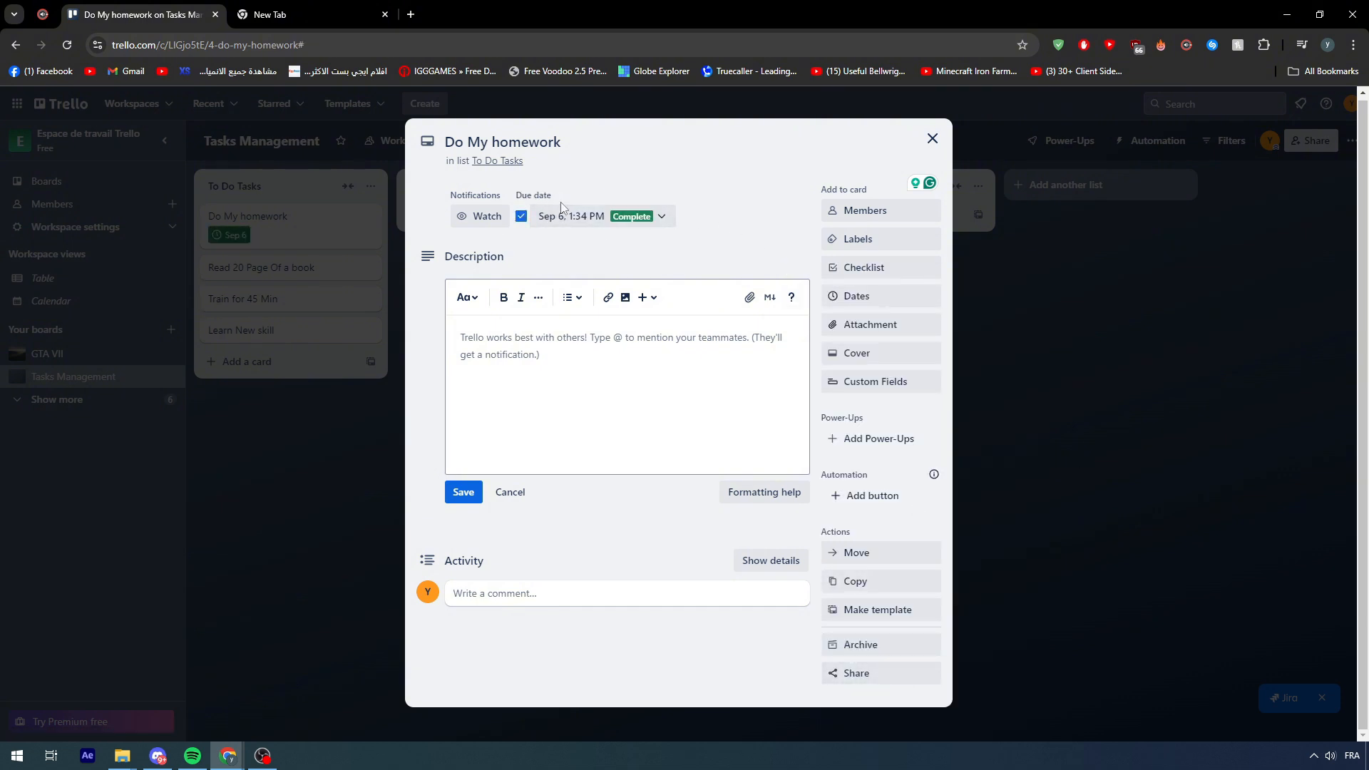
{"action": "left_click", "coordinate": [522, 218]}
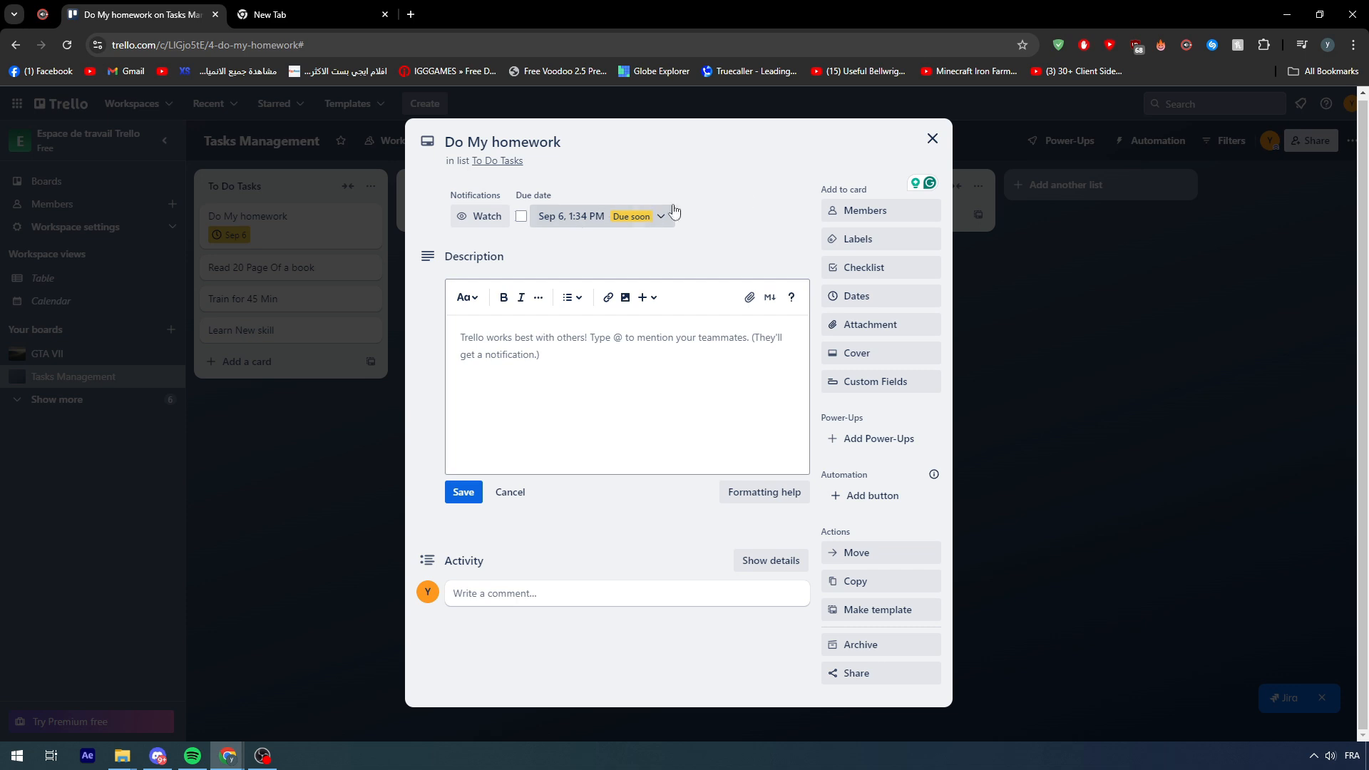
{"action": "left_click", "coordinate": [932, 138]}
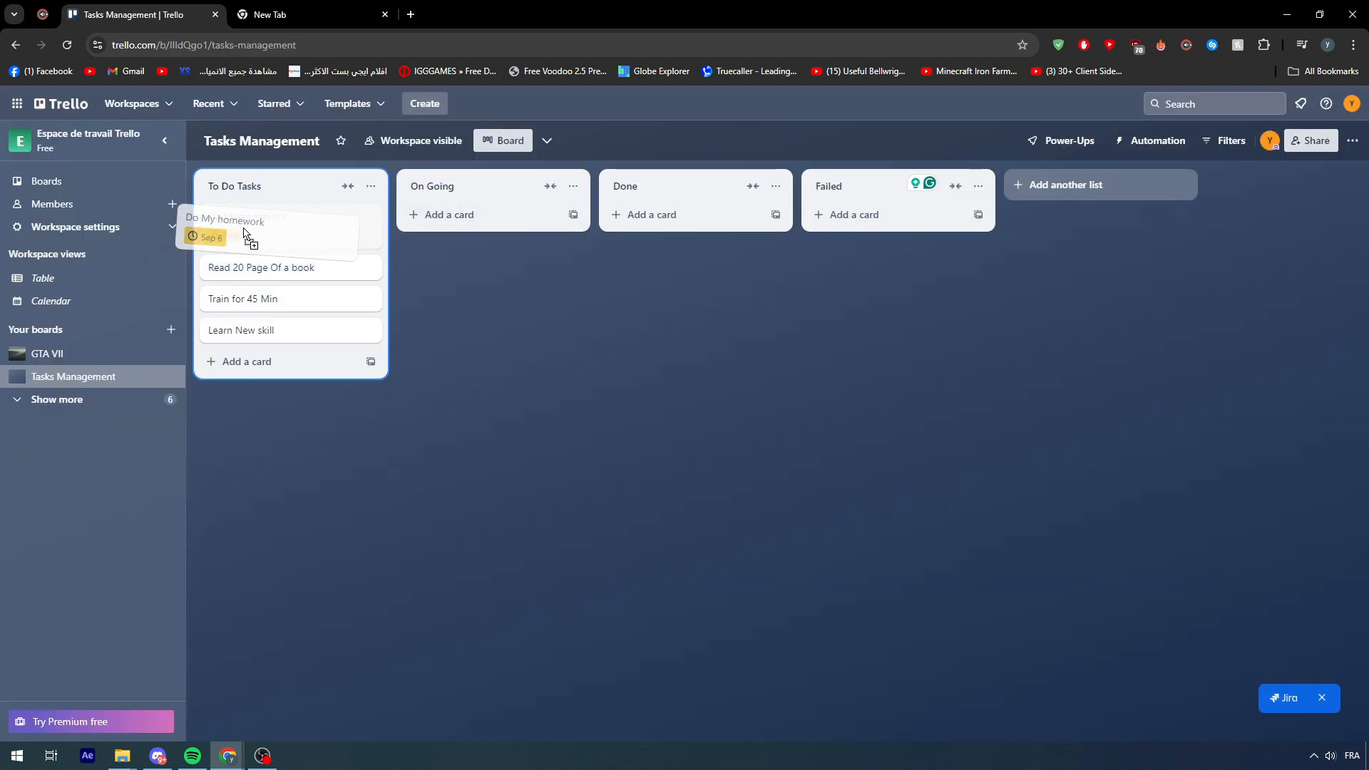
Change the due date of the "Do My homework" card to 9/5/2024 at 1:35 PM and close the card
{"action": "left_click", "coordinate": [285, 229]}
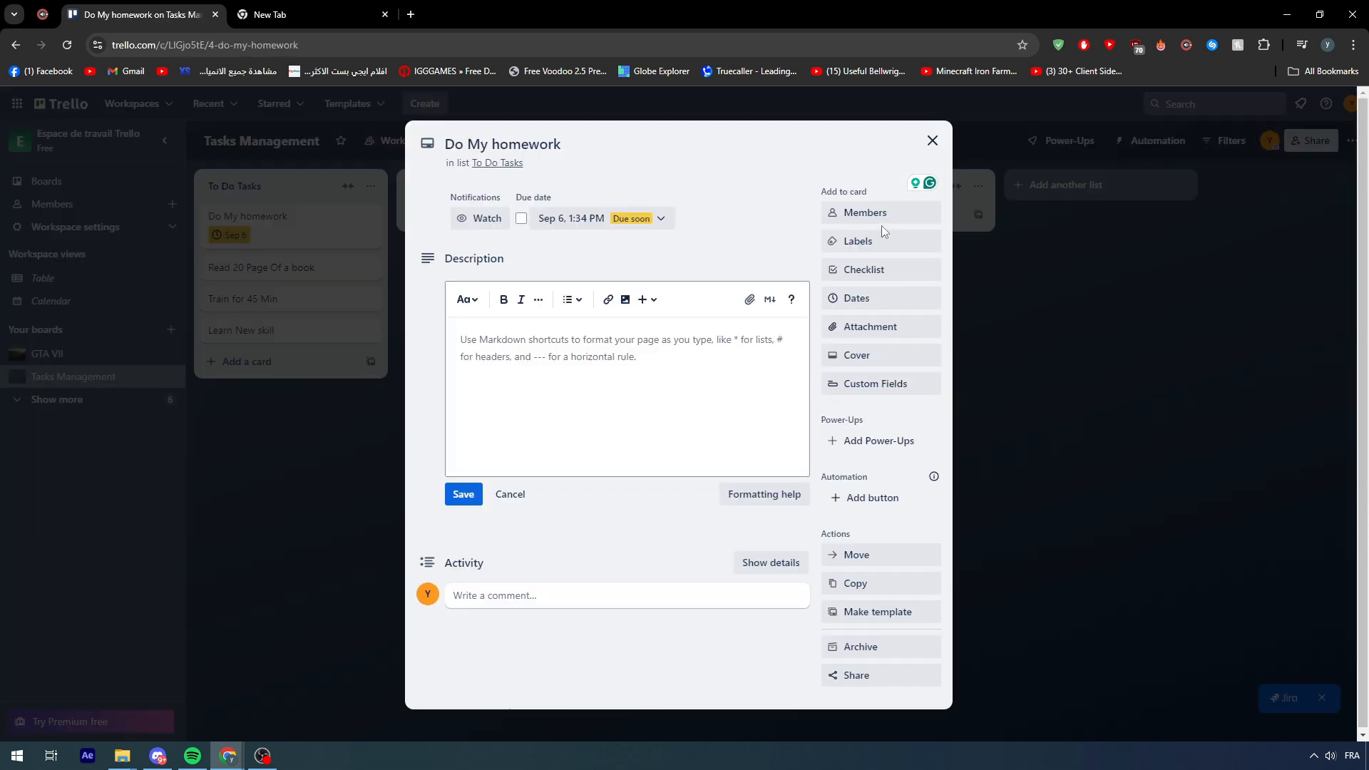
{"action": "left_click", "coordinate": [640, 218]}
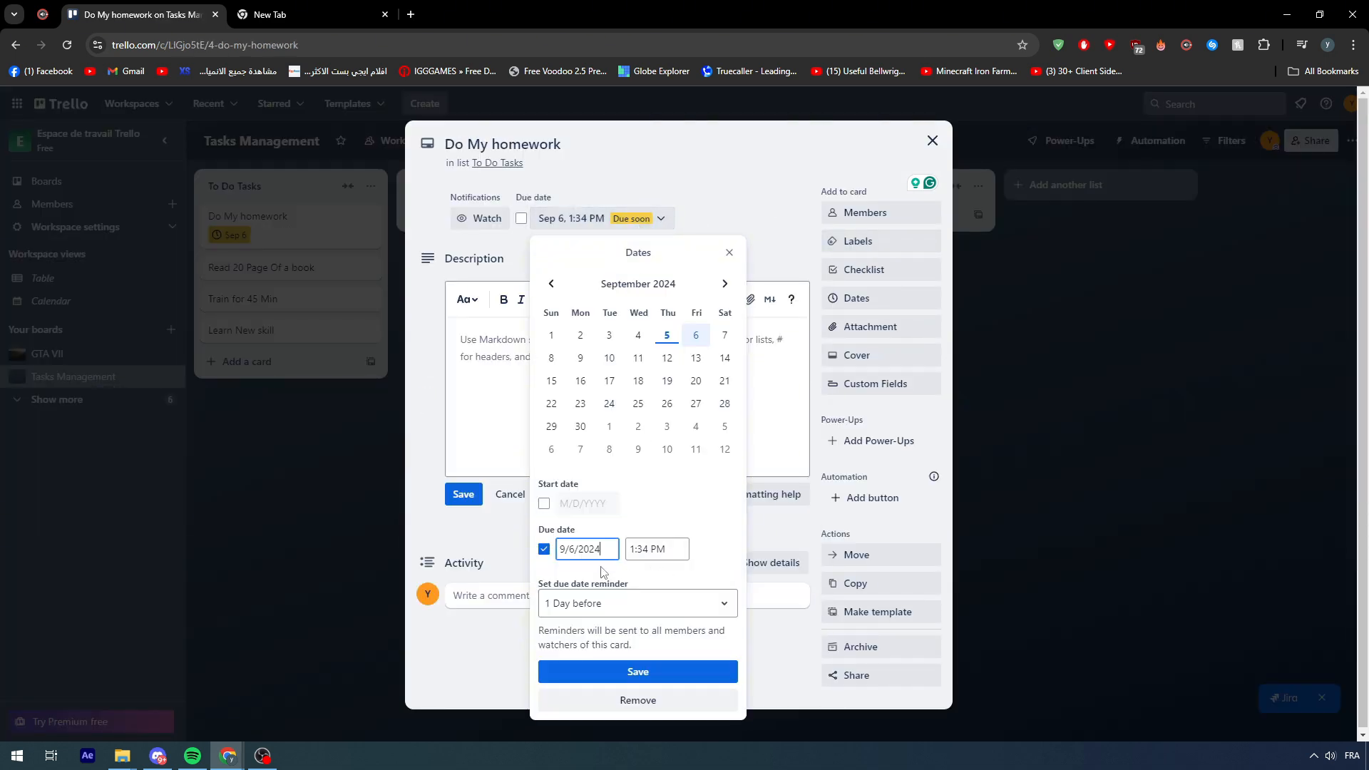
{"action": "left_click", "coordinate": [666, 335]}
{"action": "left_click", "coordinate": [648, 548]}
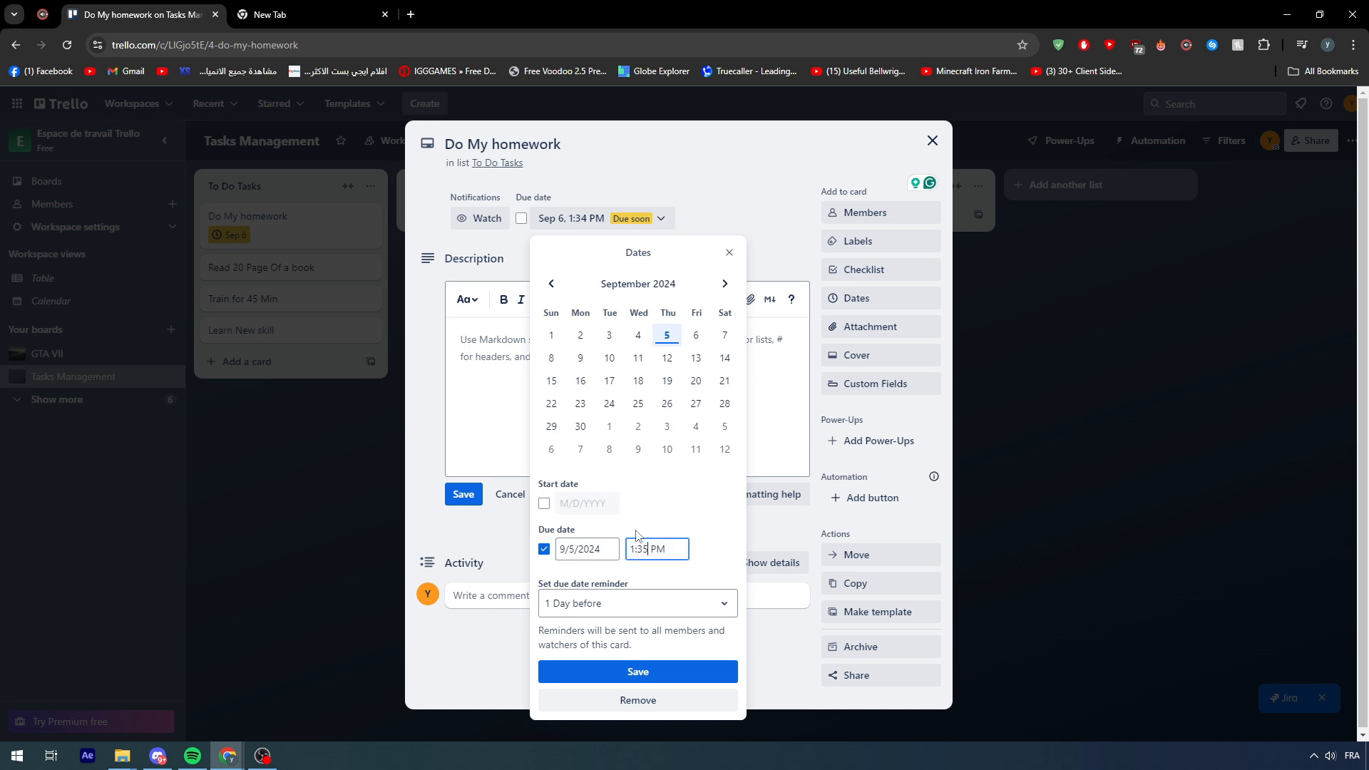
{"action": "left_click", "coordinate": [638, 672]}
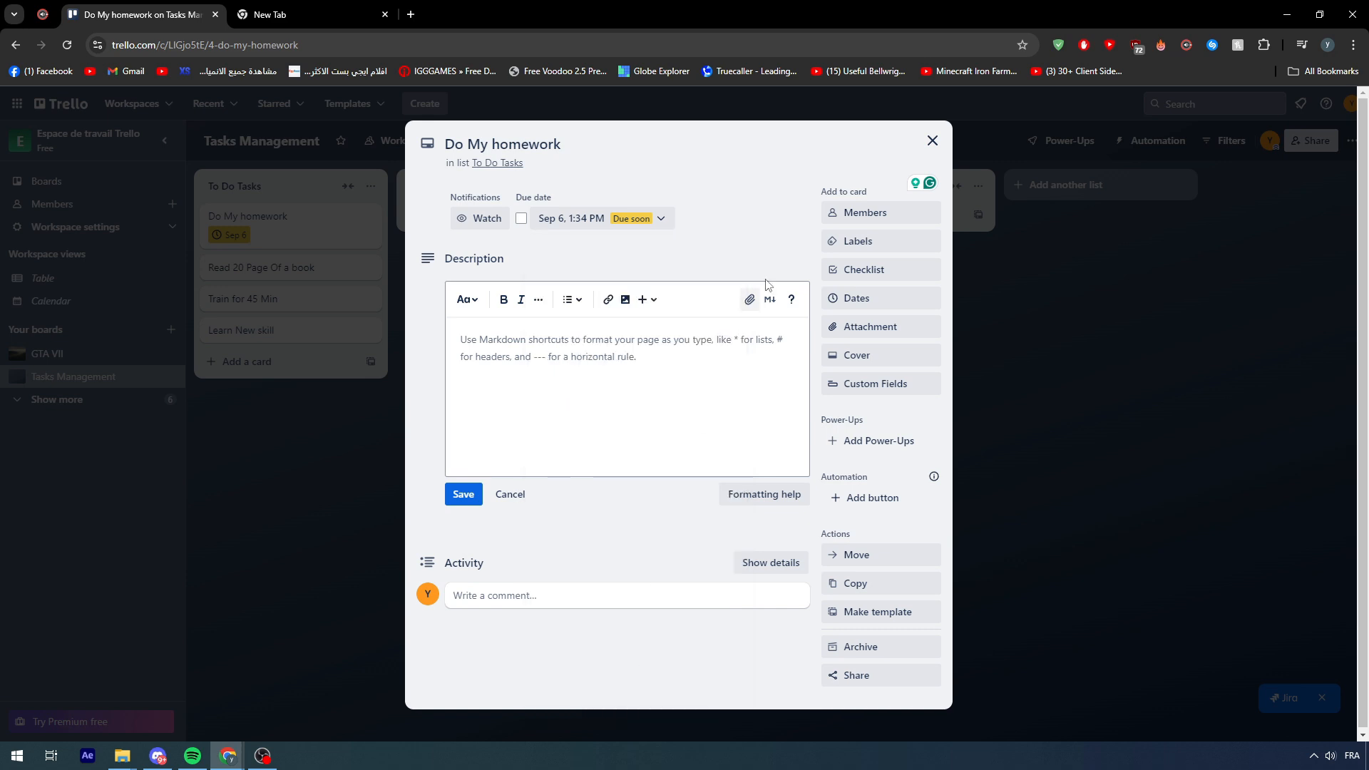
{"action": "left_click", "coordinate": [931, 141]}
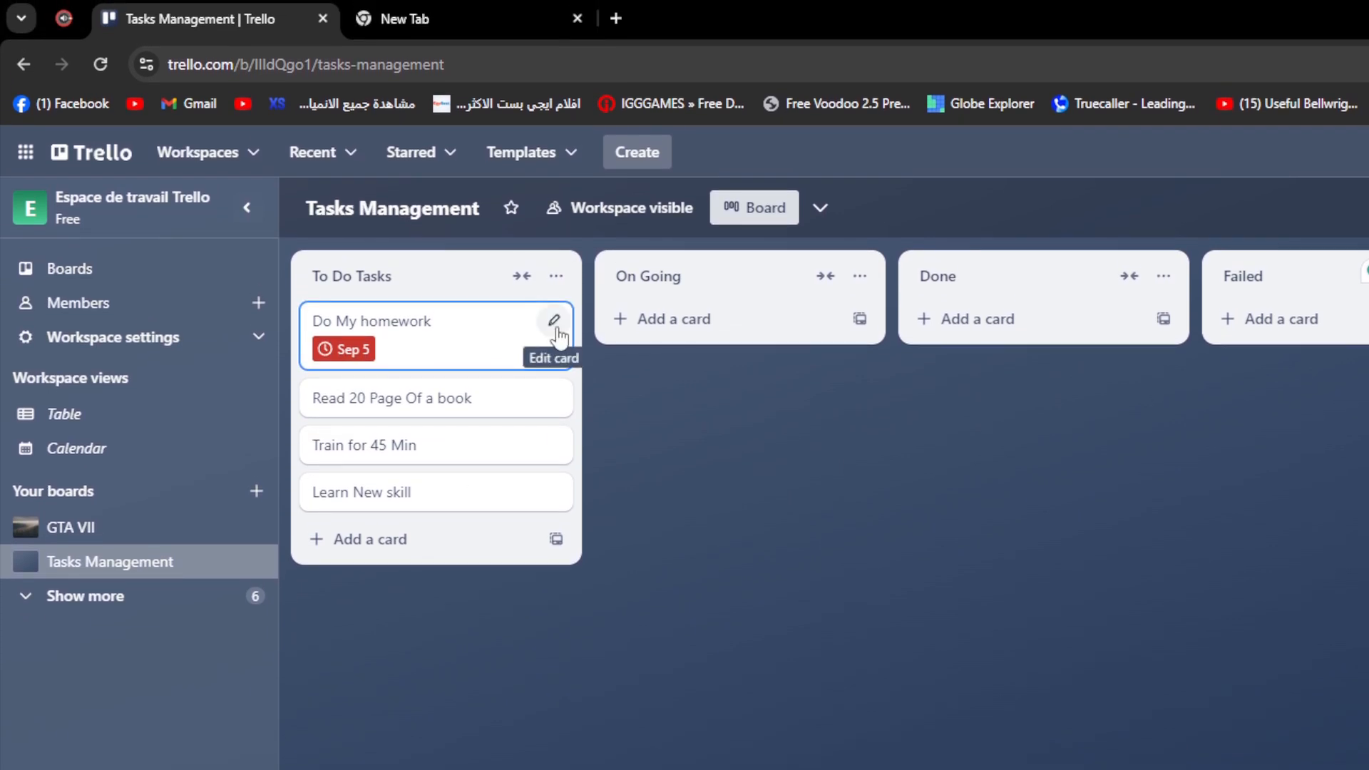
Check the due date status of the "Do My homework" card and look at its option for adding a checklist
{"action": "left_click", "coordinate": [517, 326]}
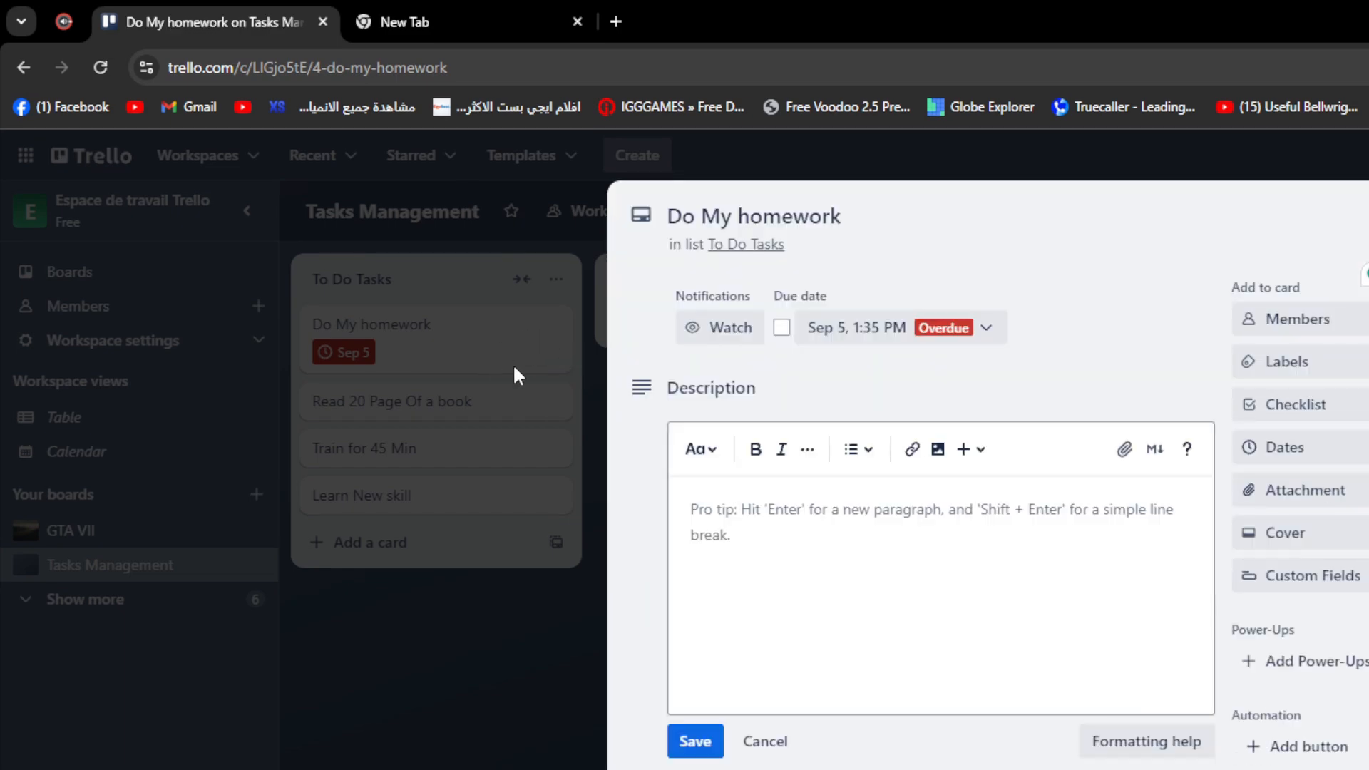
{"action": "key", "text": "minus"}
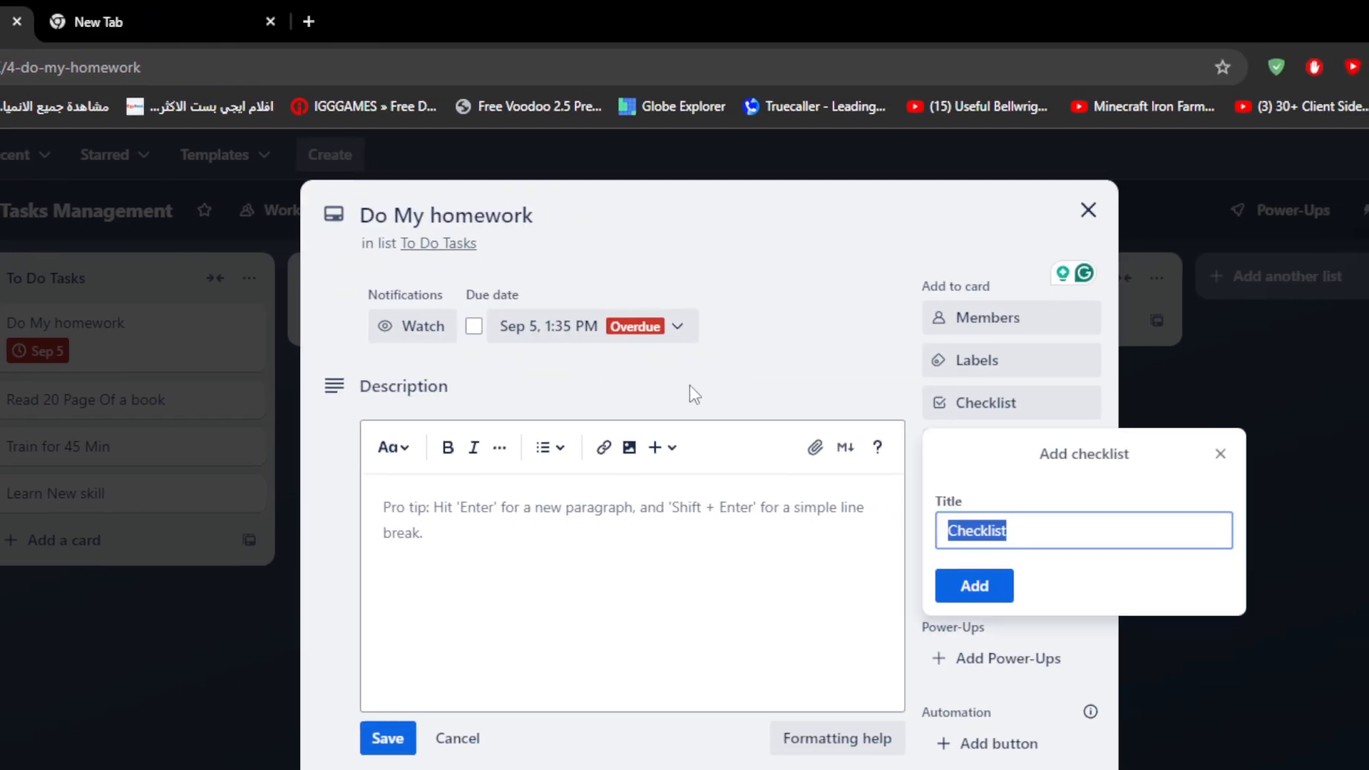
{"action": "left_click", "coordinate": [881, 390]}
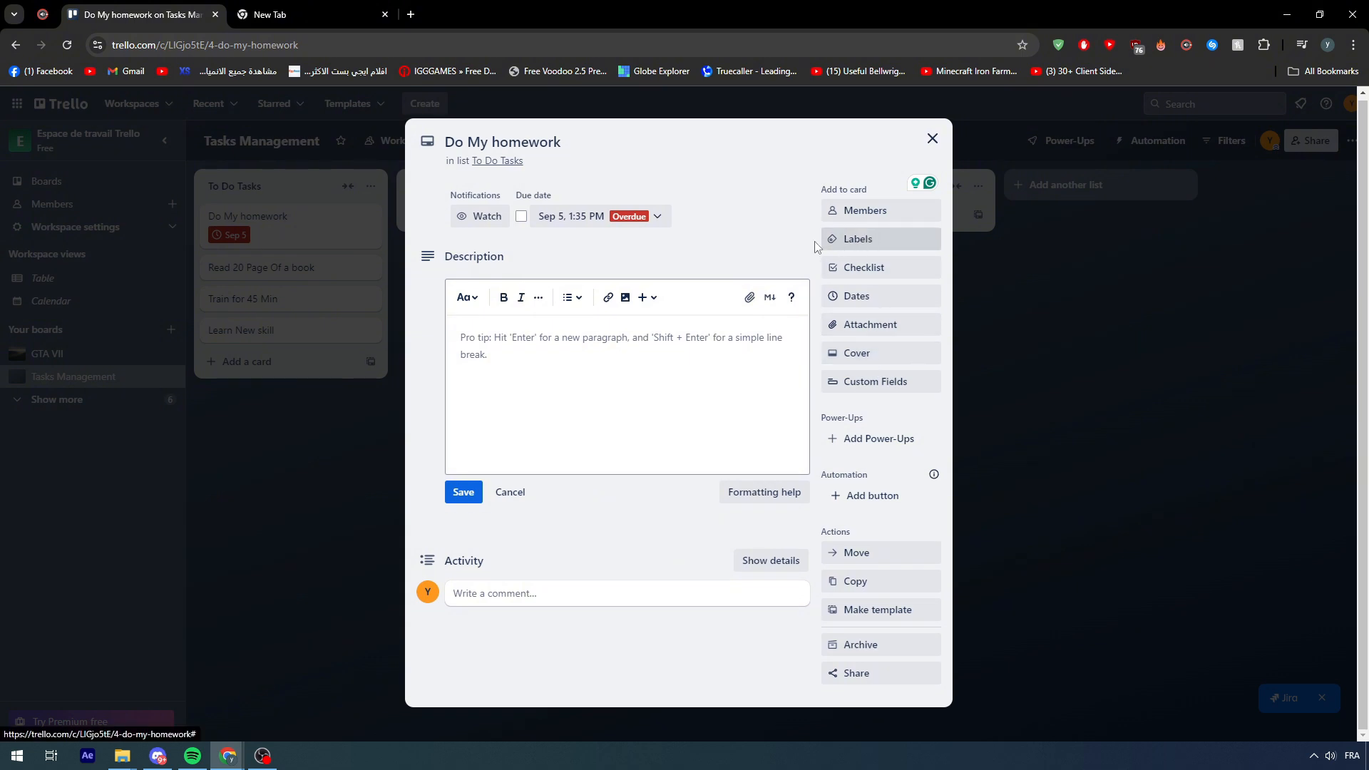
{"action": "left_click", "coordinate": [931, 138]}
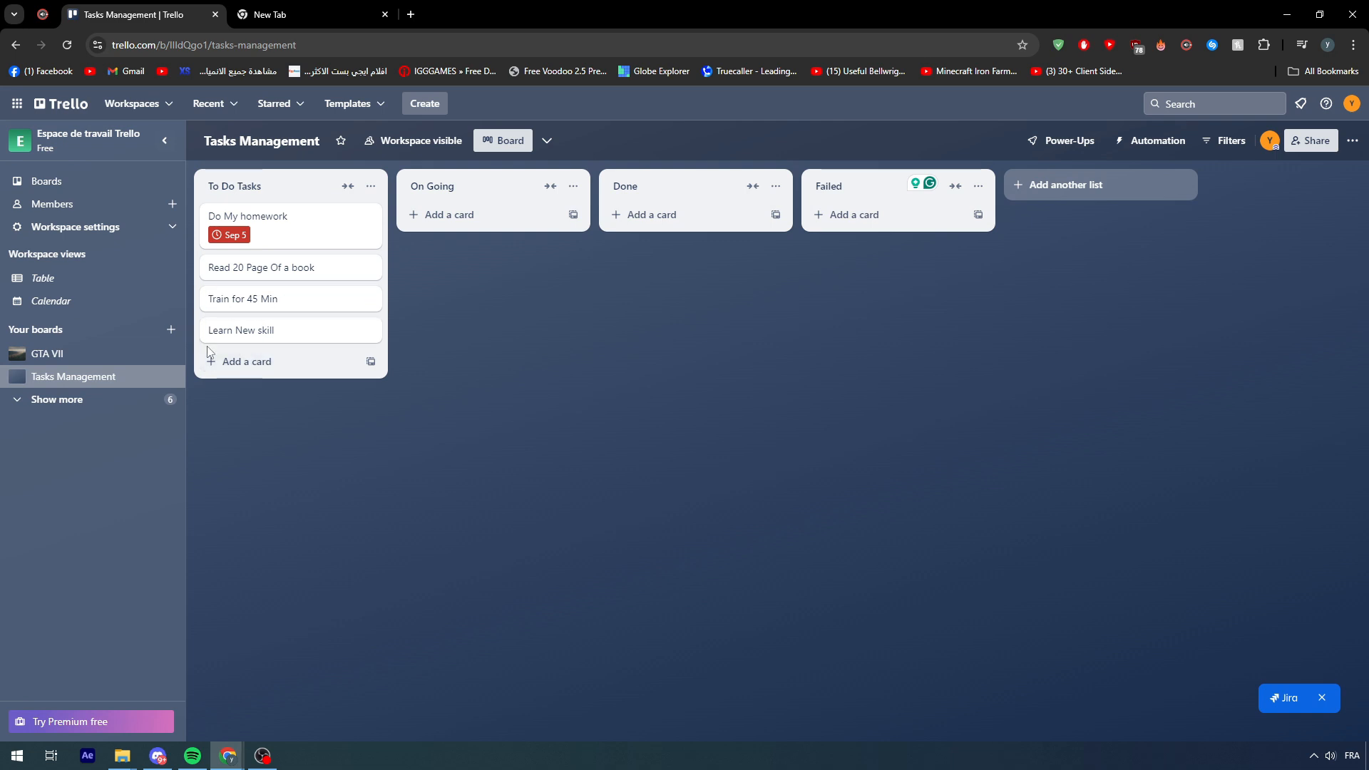
Add the card "Making A website" to the To Do Tasks list
{"action": "left_click", "coordinate": [257, 362]}
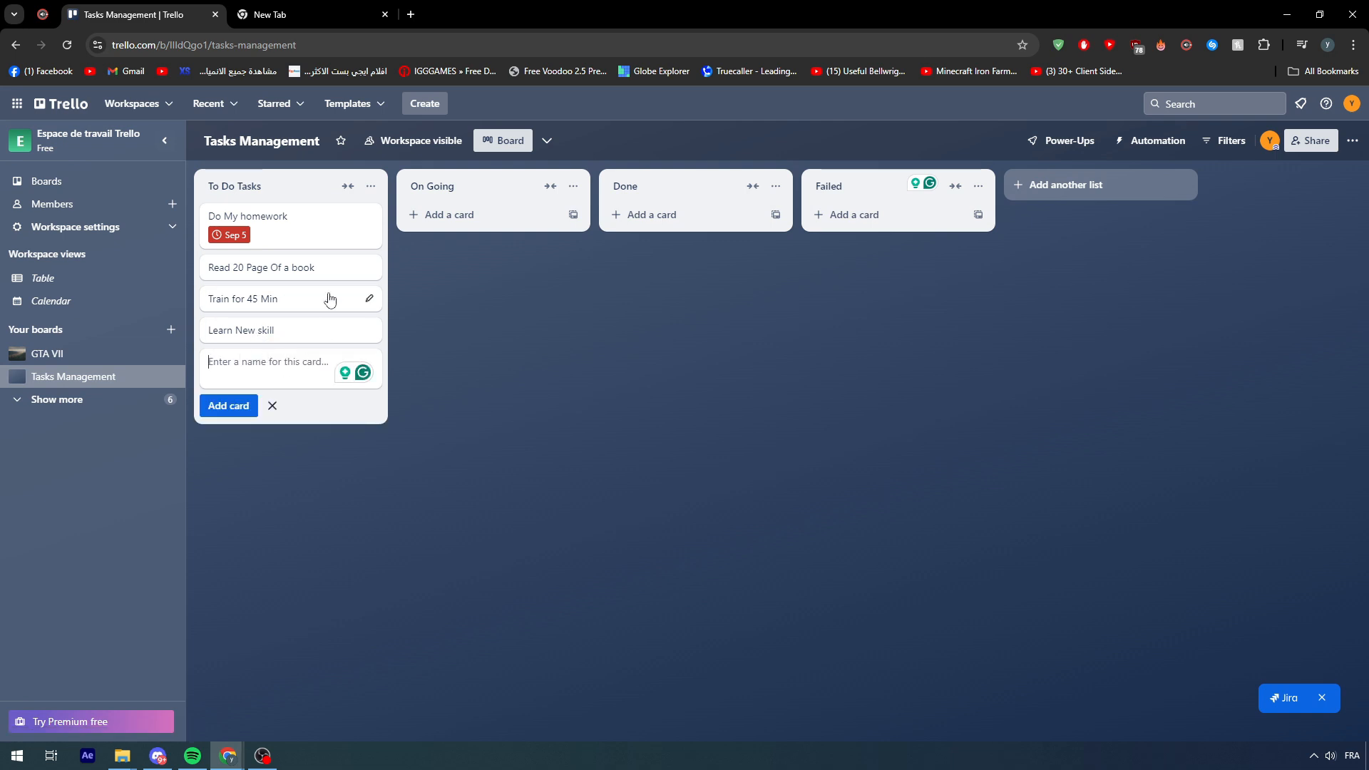
{"action": "type", "text": "Devel"}
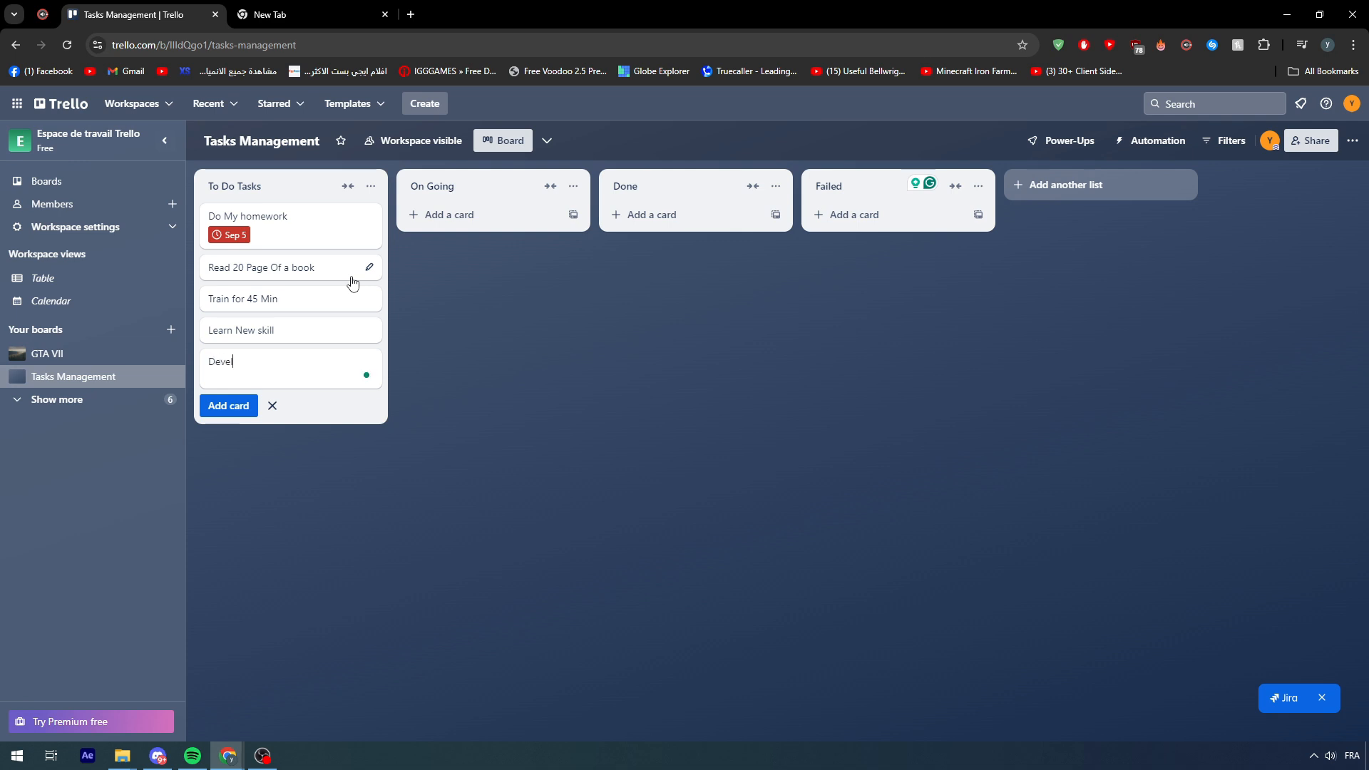
{"action": "key", "text": "ctrl+a"}
{"action": "type", "text": "Making A"}
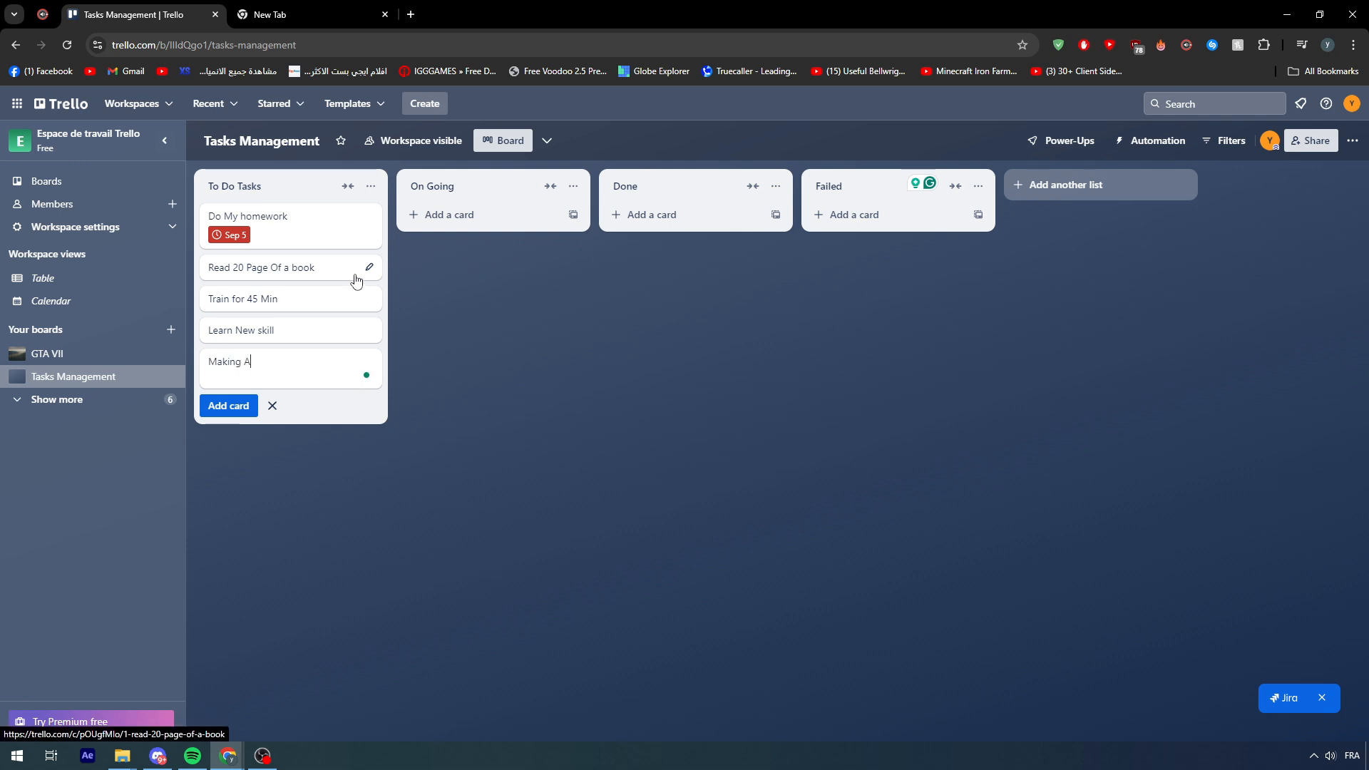
{"action": "key", "text": "Return"}
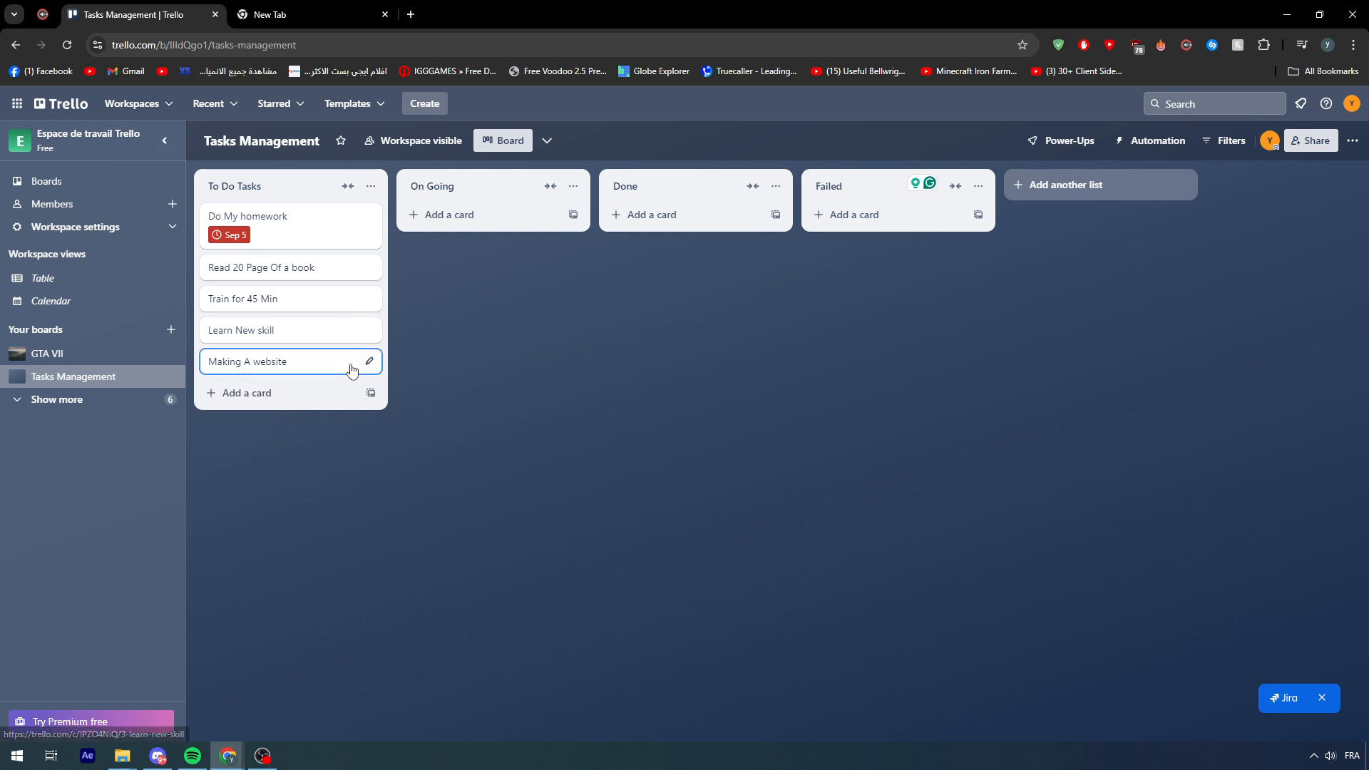
Add a checklist titled "Making the art" to the "Making A website" card
{"action": "left_click", "coordinate": [298, 374]}
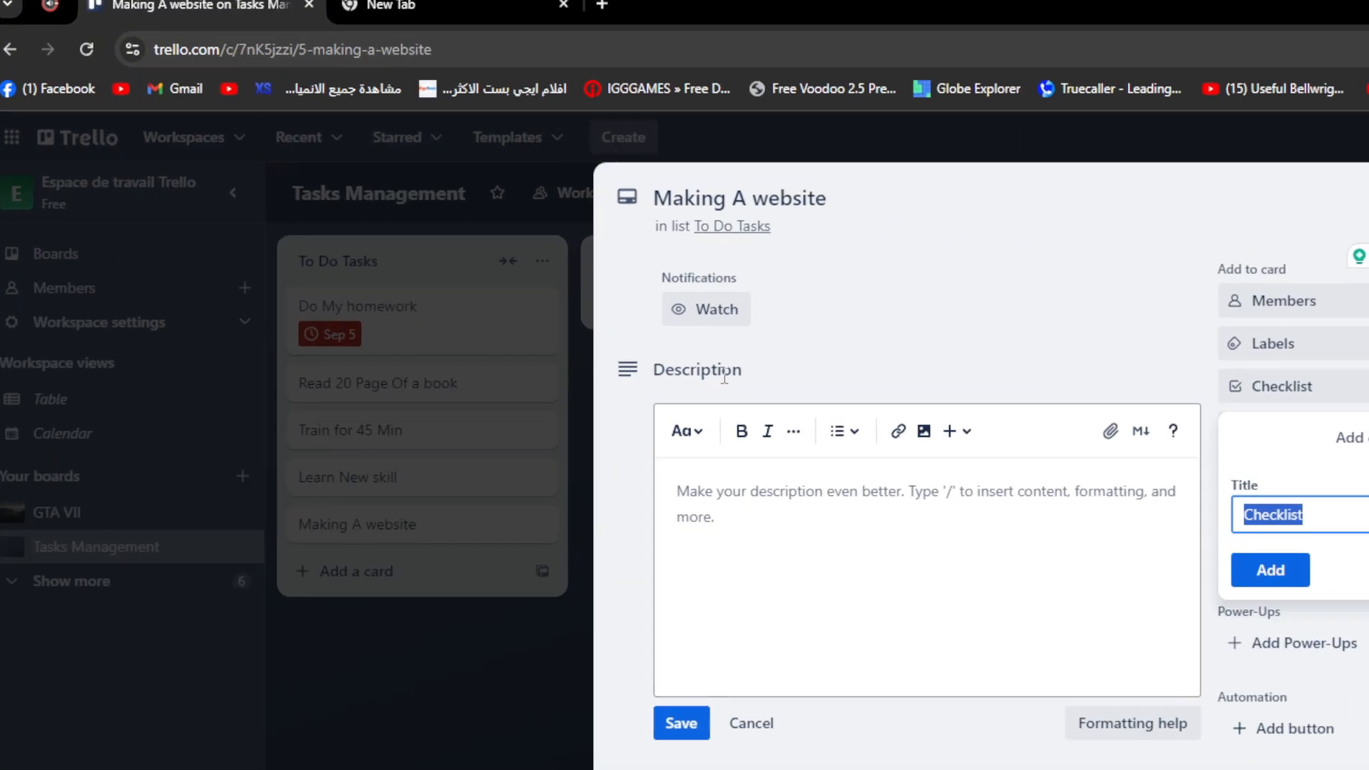
{"action": "key", "text": "Escape"}
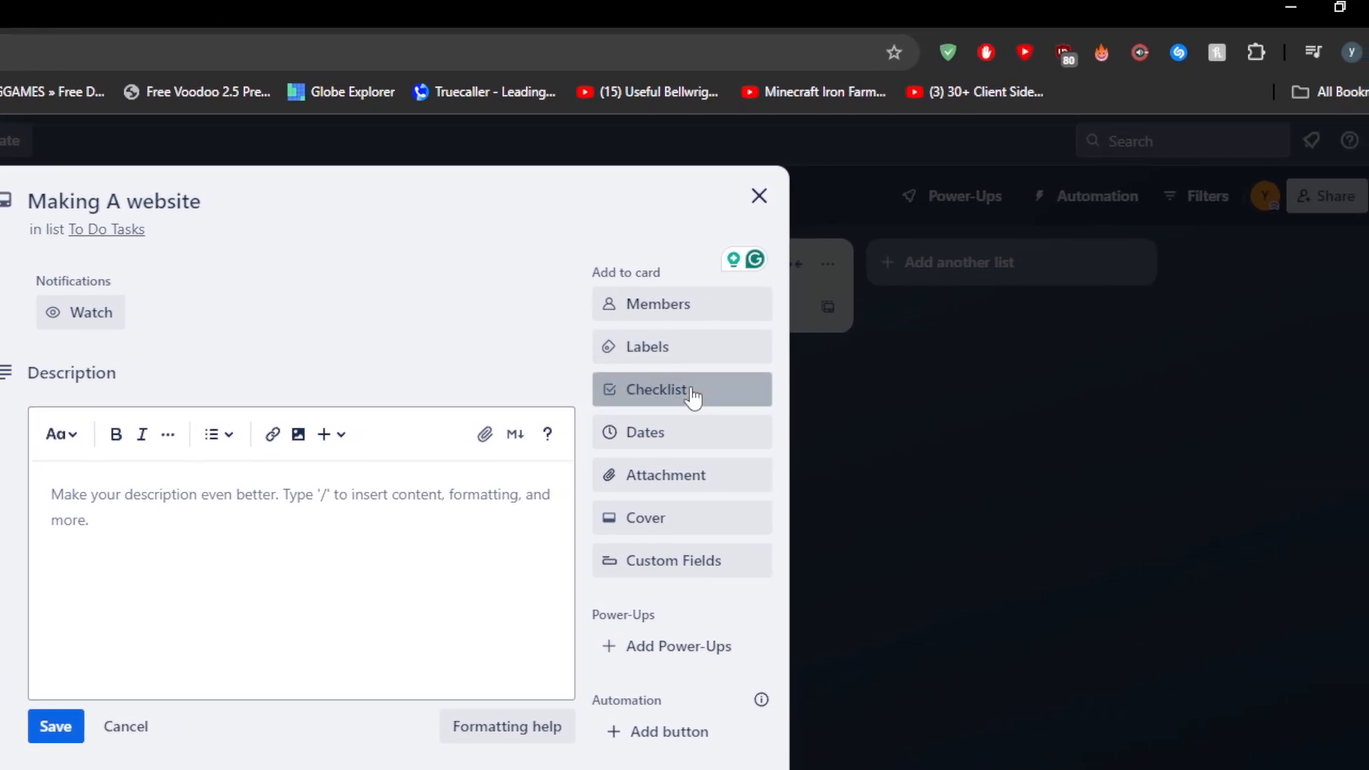
{"action": "left_click", "coordinate": [691, 396]}
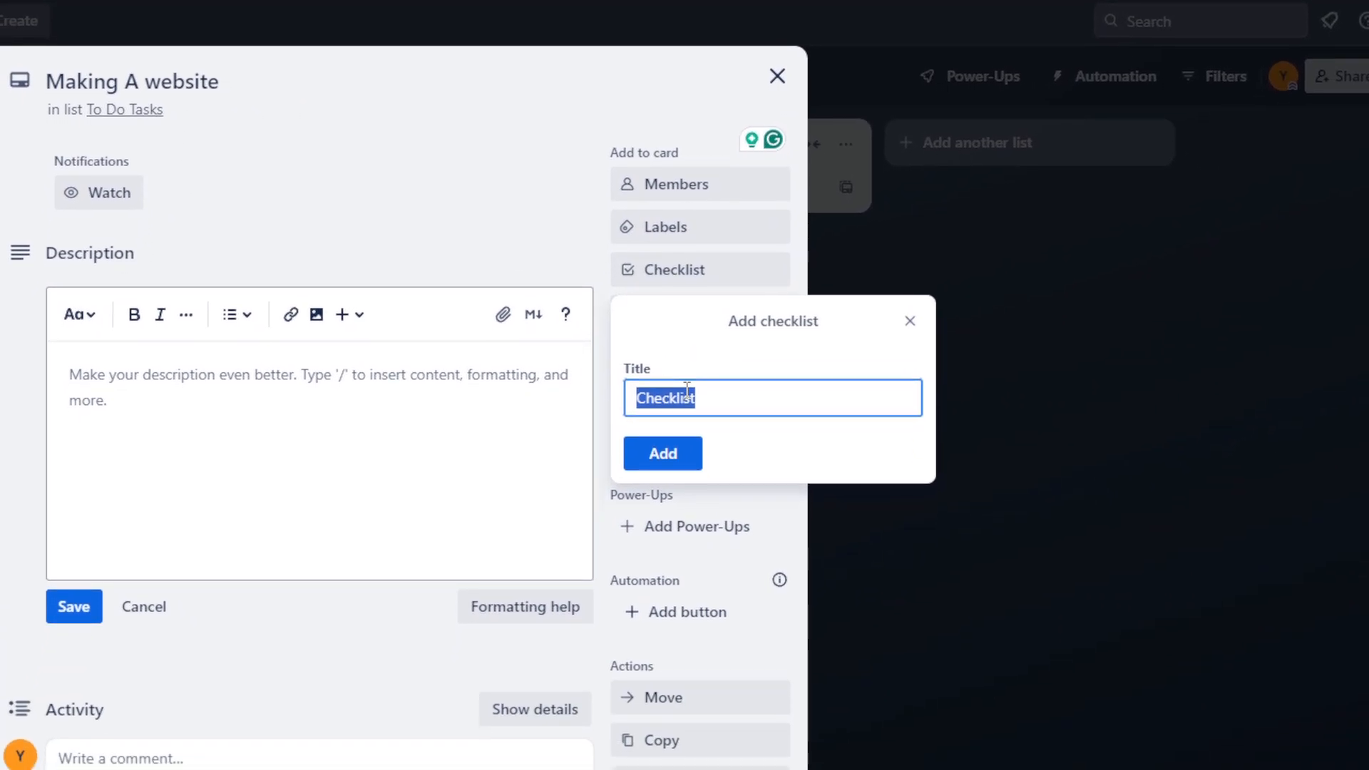
{"action": "type", "text": "Making the art"}
{"action": "key", "text": "Return"}
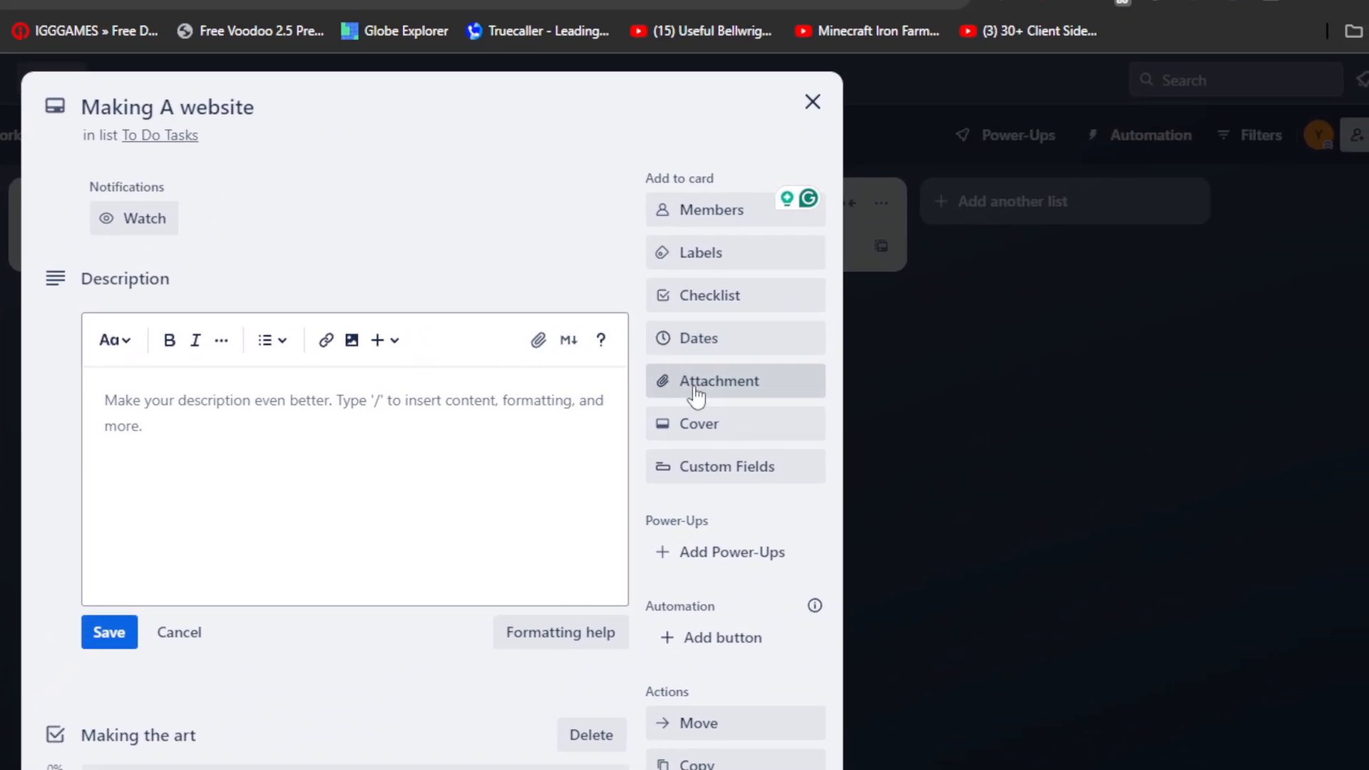
Add a second checklist titled "Coding the database" to the "Making A website" card and close the card
{"action": "left_click", "coordinate": [695, 326]}
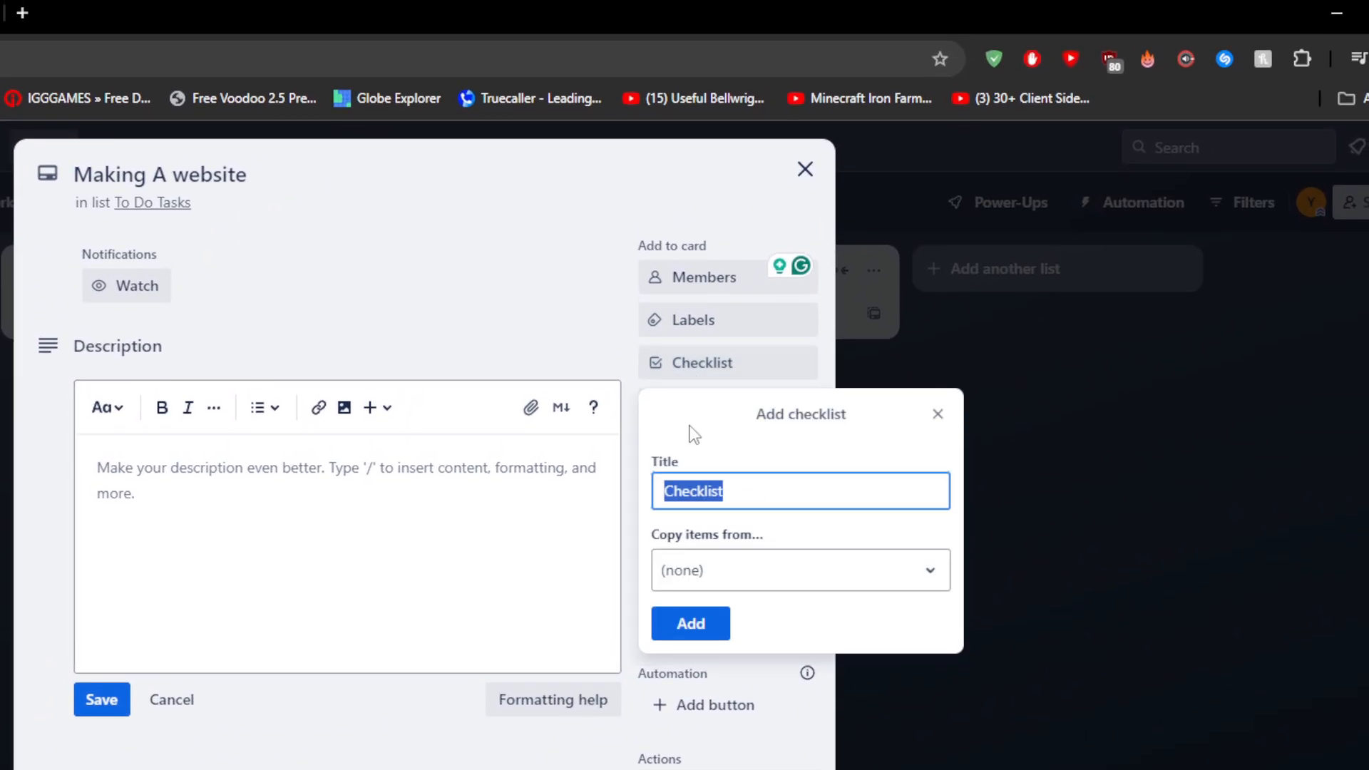
{"action": "type", "text": "Coding"}
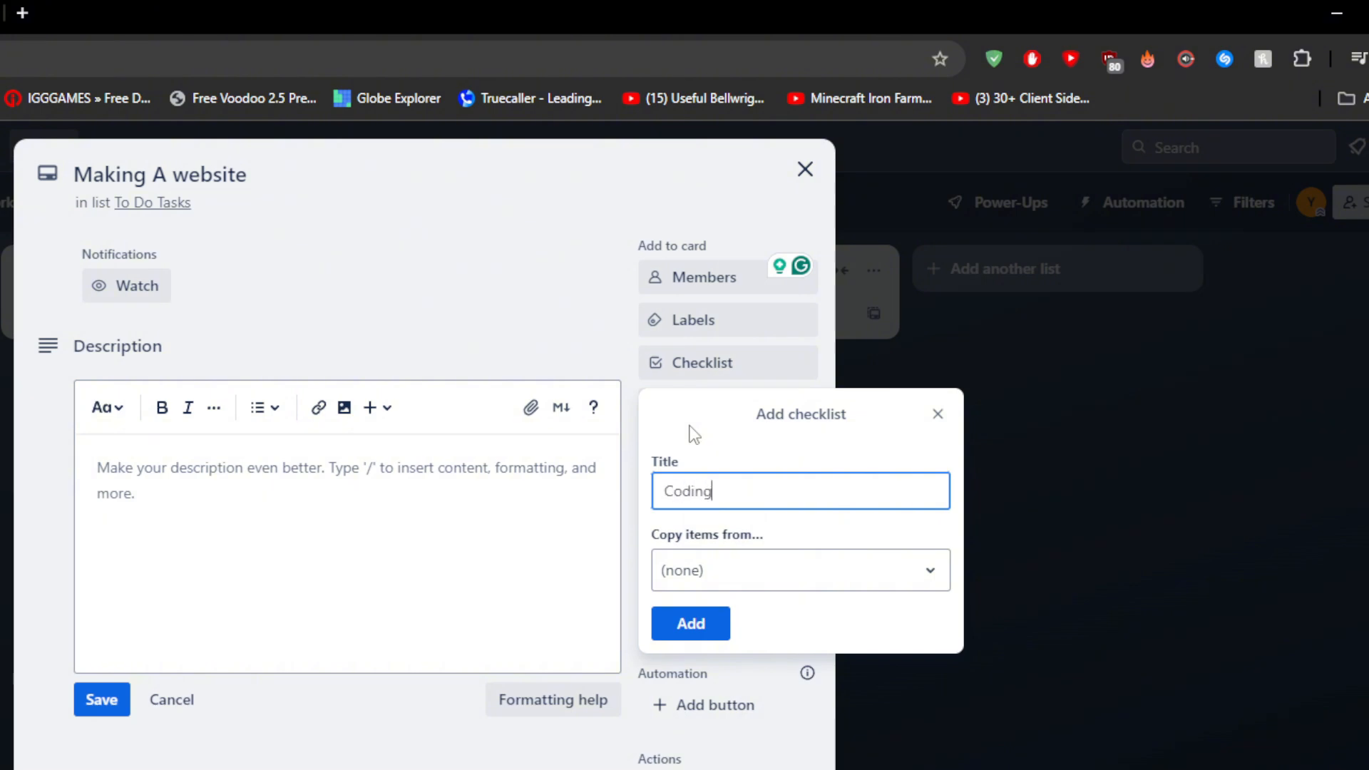
{"action": "type", "text": " the database"}
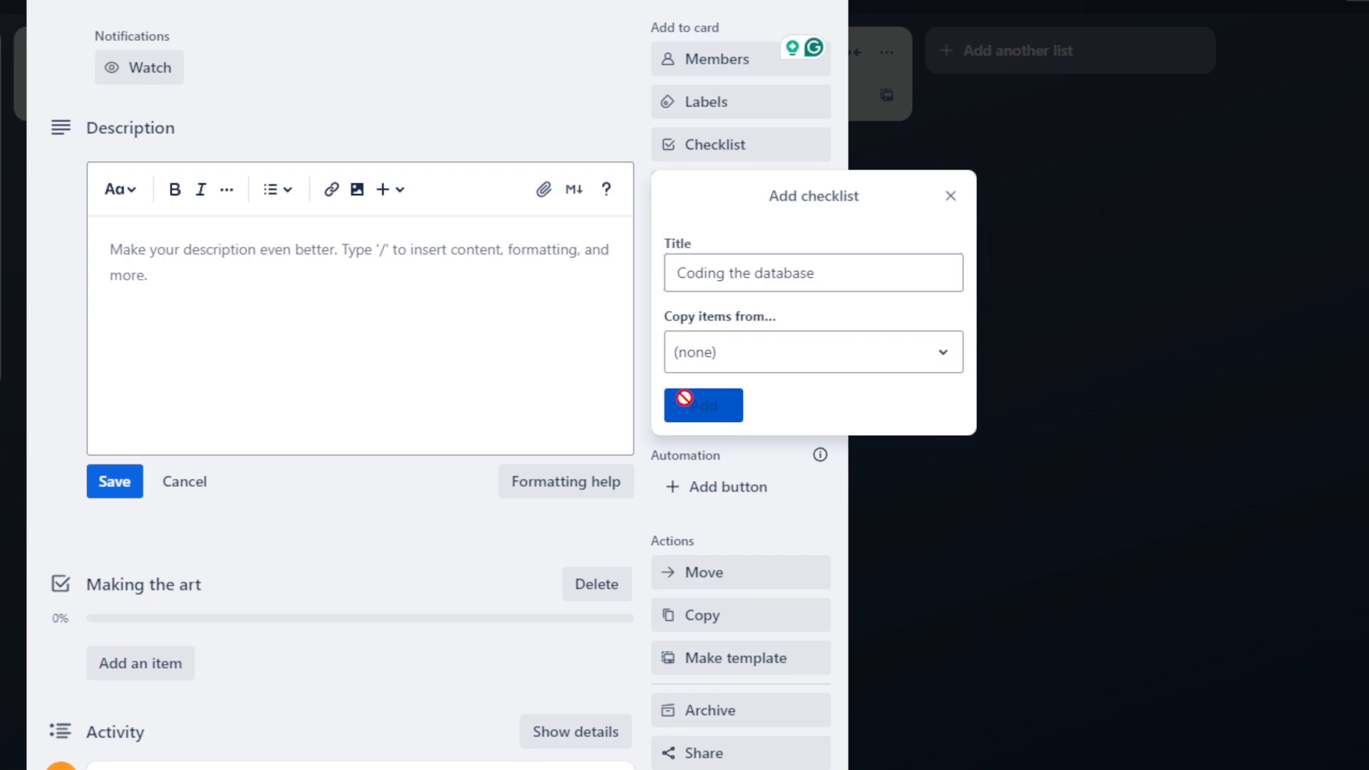
{"action": "left_click", "coordinate": [684, 405]}
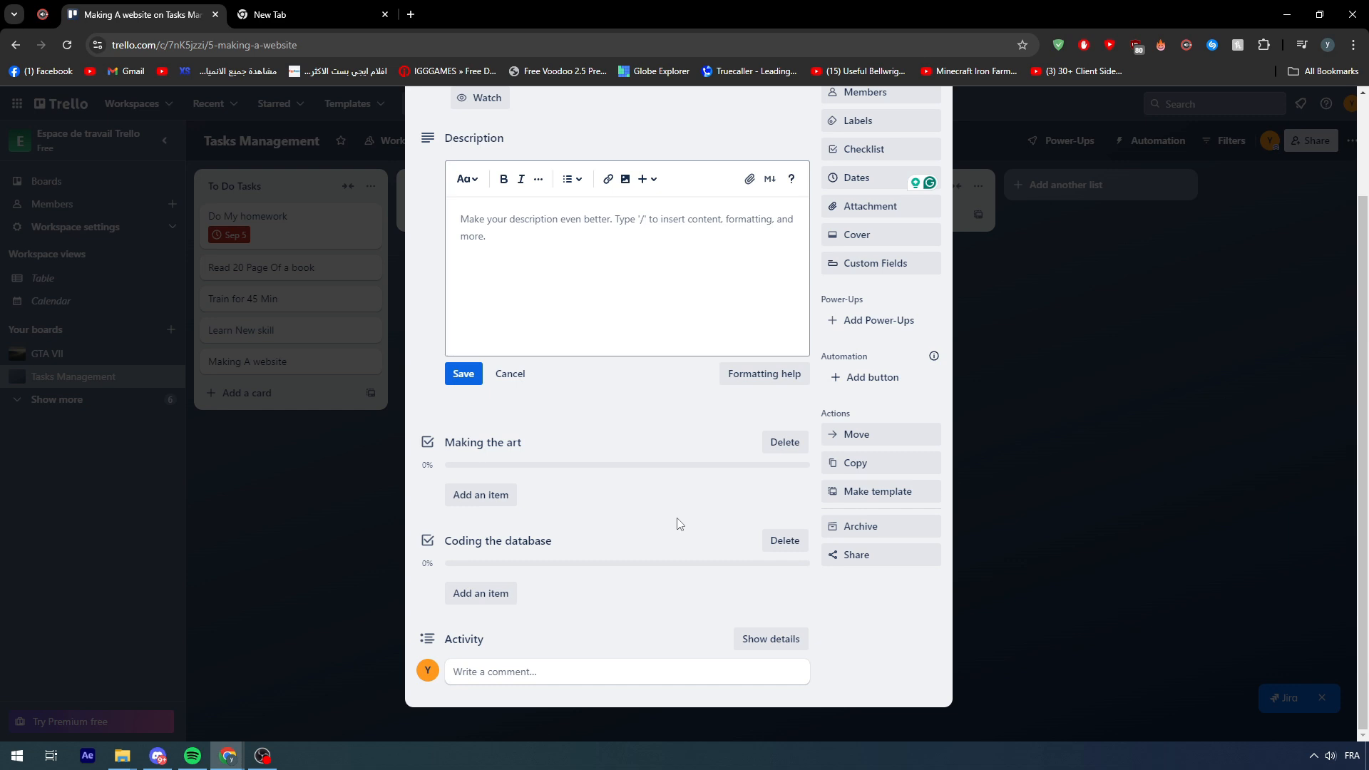
{"action": "scroll", "coordinate": [665, 517], "scroll_direction": "up", "scroll_amount": 5}
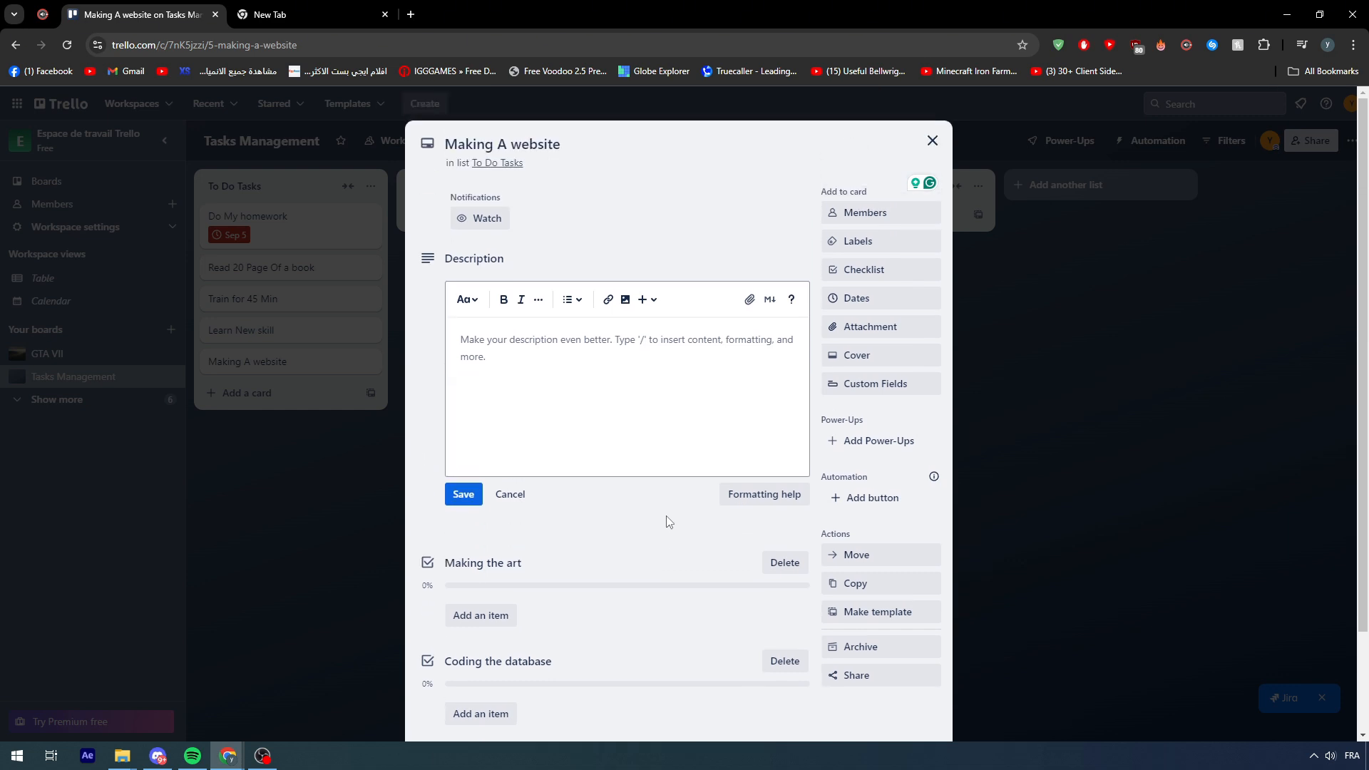
{"action": "left_click", "coordinate": [929, 141]}
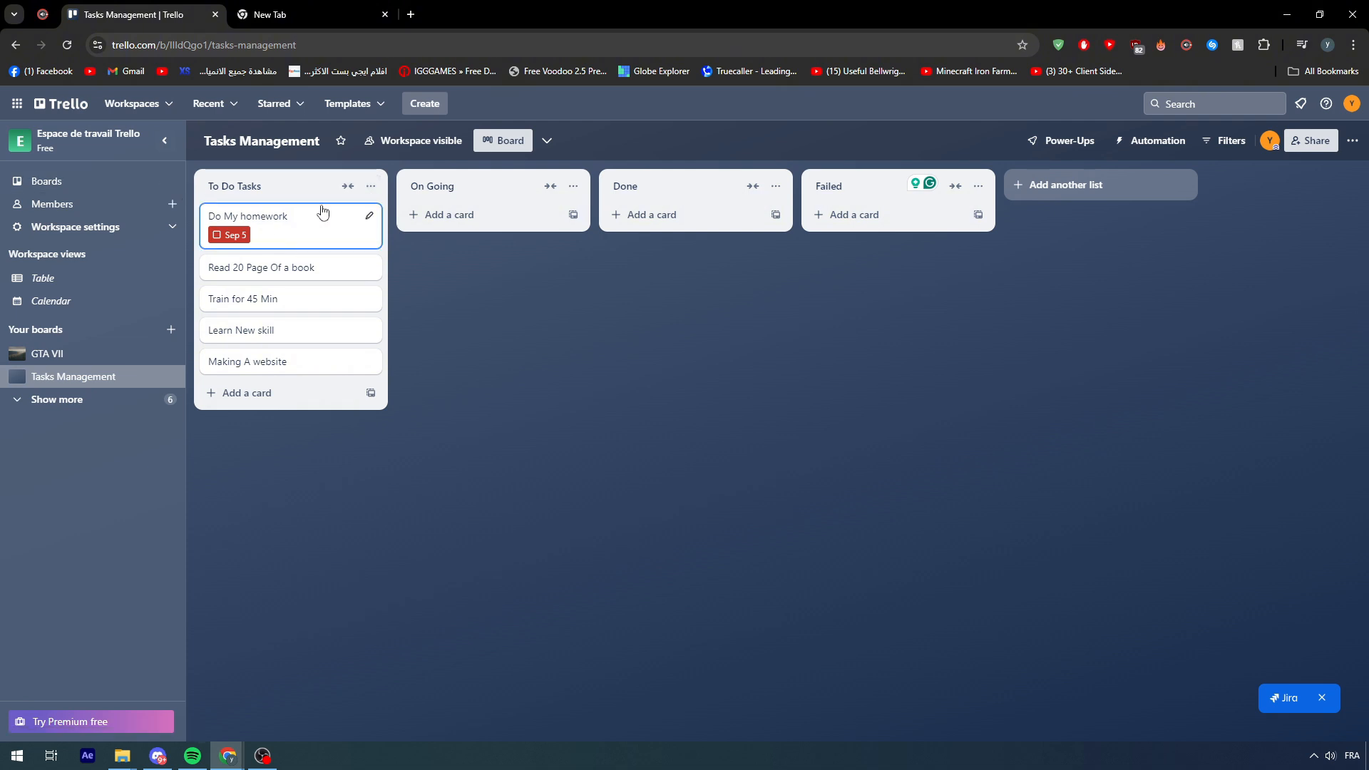
Examine the quick-edit options of the "Do My homework" card and the member choices inside the opened card
{"action": "left_click", "coordinate": [369, 215]}
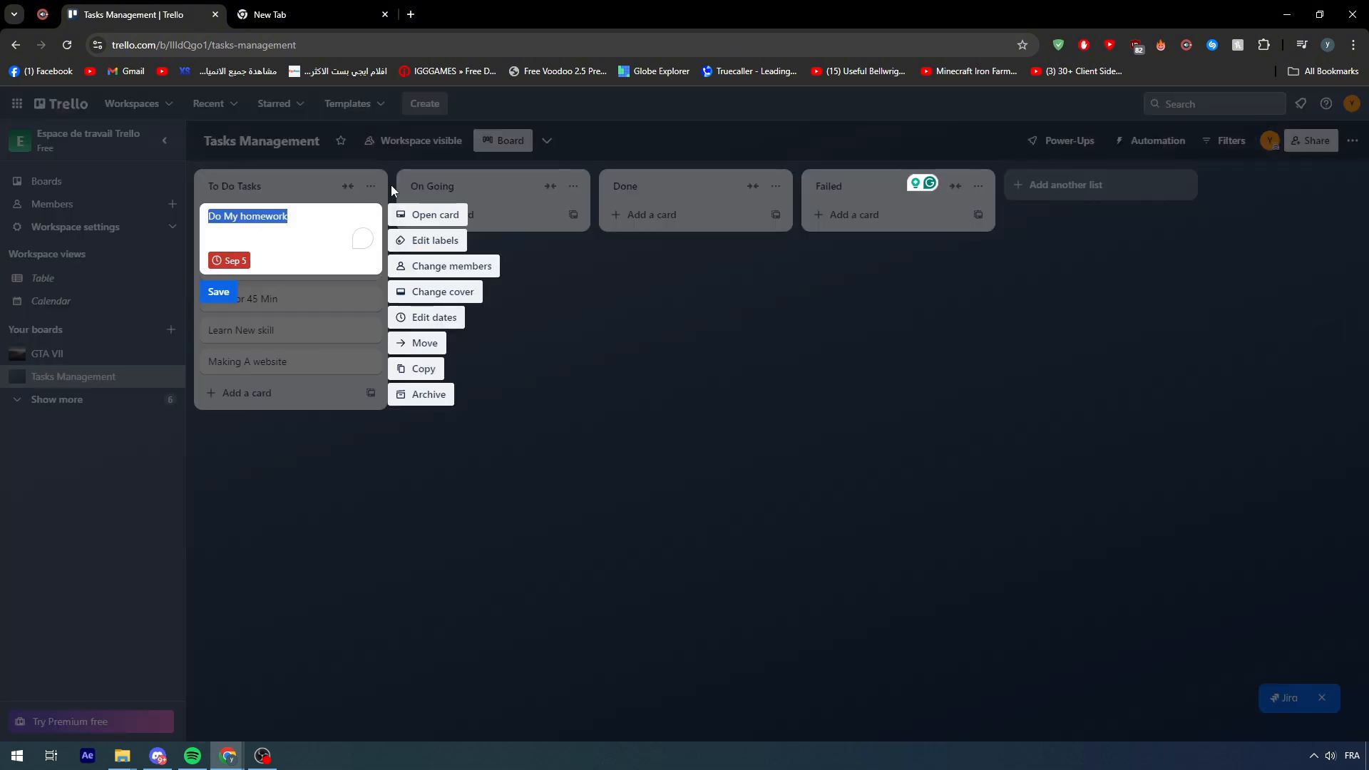
{"action": "left_click", "coordinate": [506, 433]}
{"action": "left_click", "coordinate": [296, 233]}
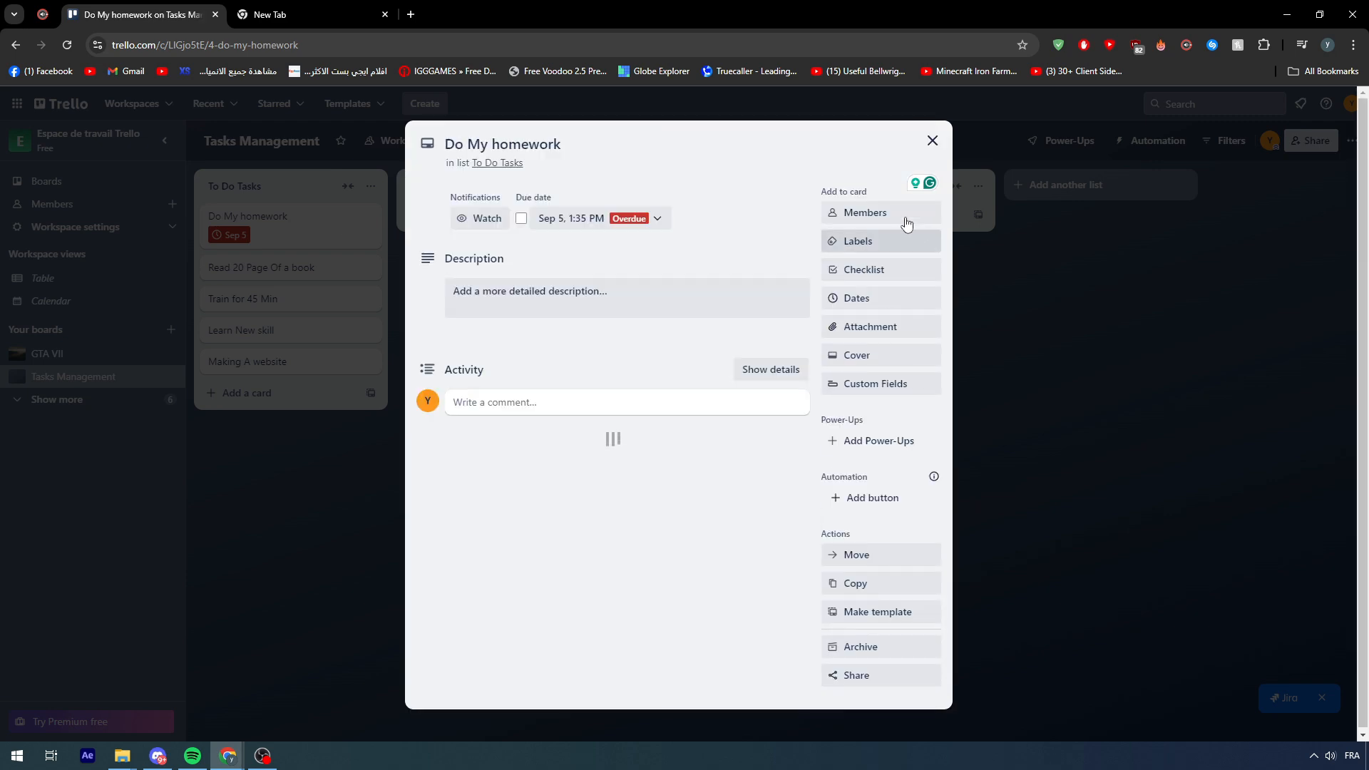
{"action": "left_click", "coordinate": [849, 213]}
{"action": "left_click", "coordinate": [536, 272]}
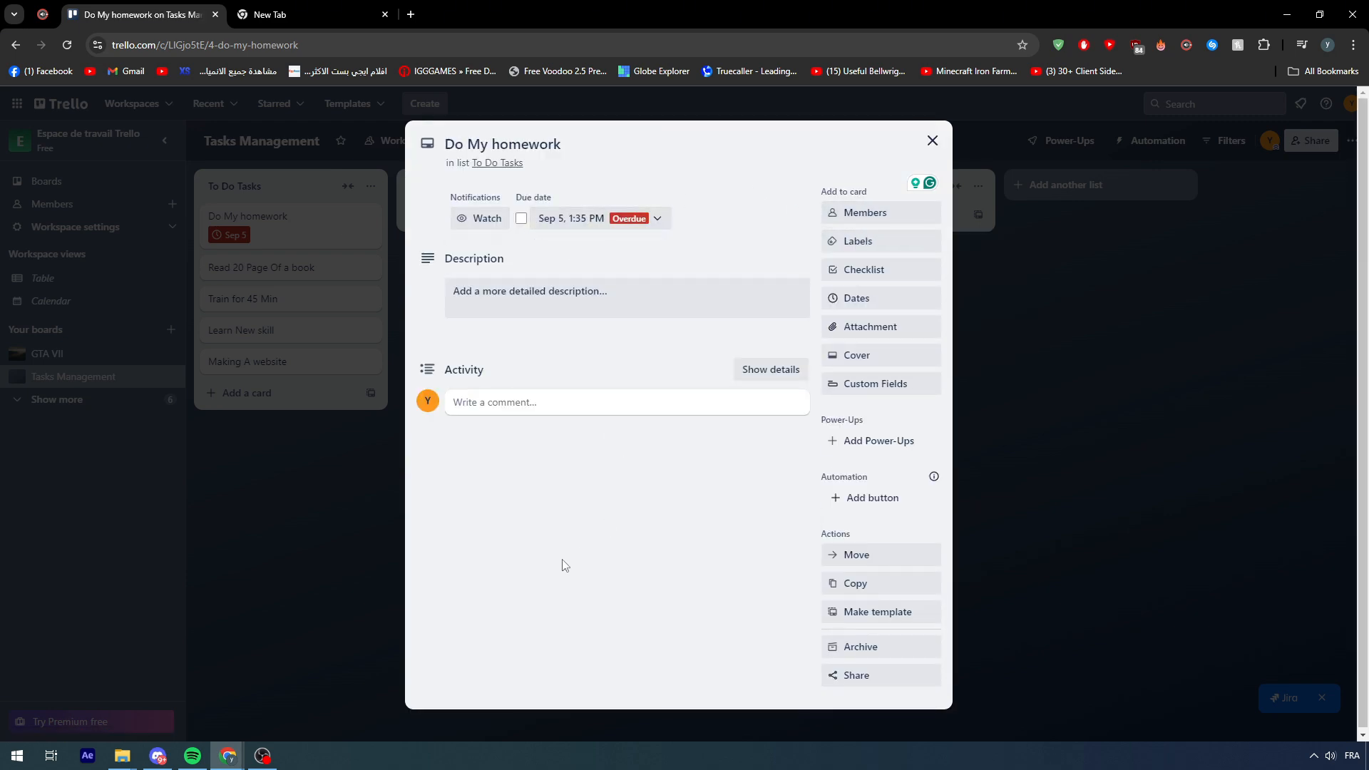
Examine the automation button templates of the "Do My homework" card, including the due date marking choices and additional actions, without adding a button
{"action": "left_click", "coordinate": [896, 513]}
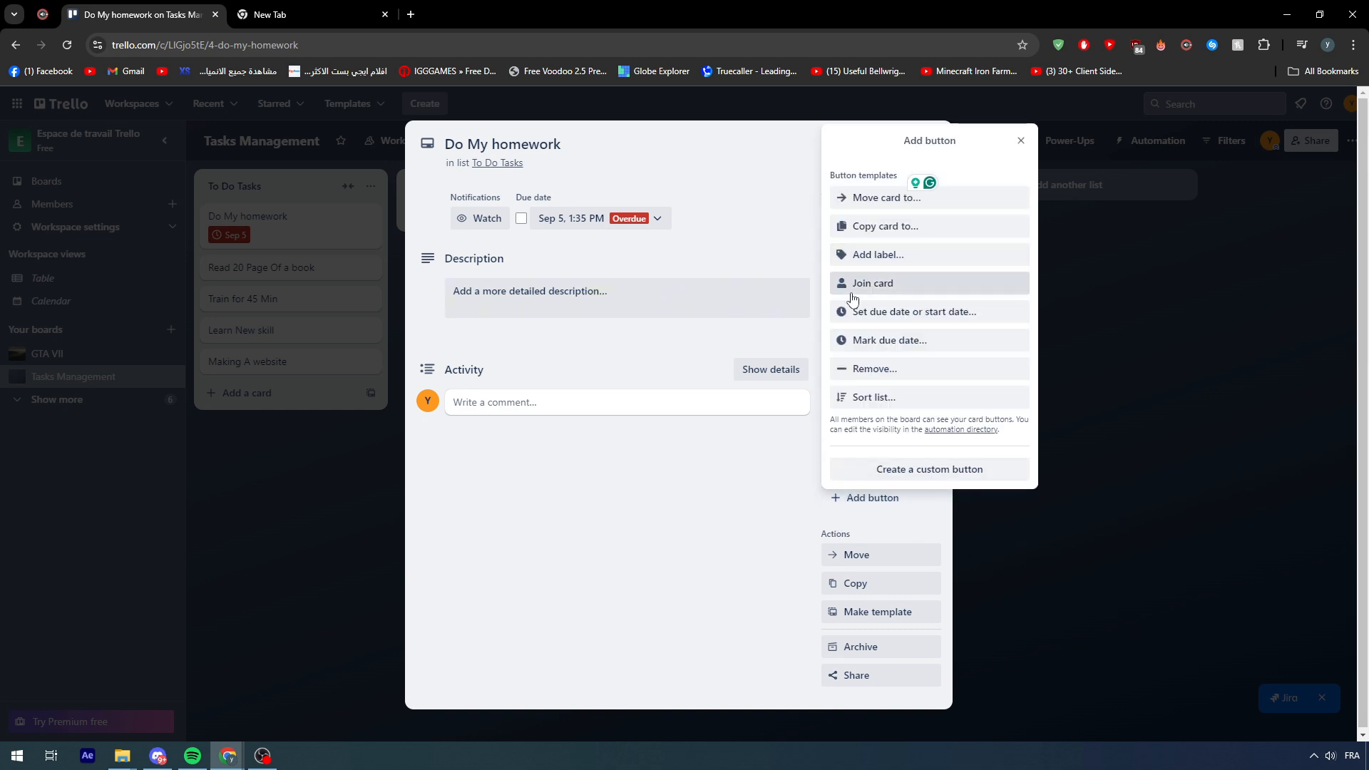
{"action": "left_click", "coordinate": [919, 341]}
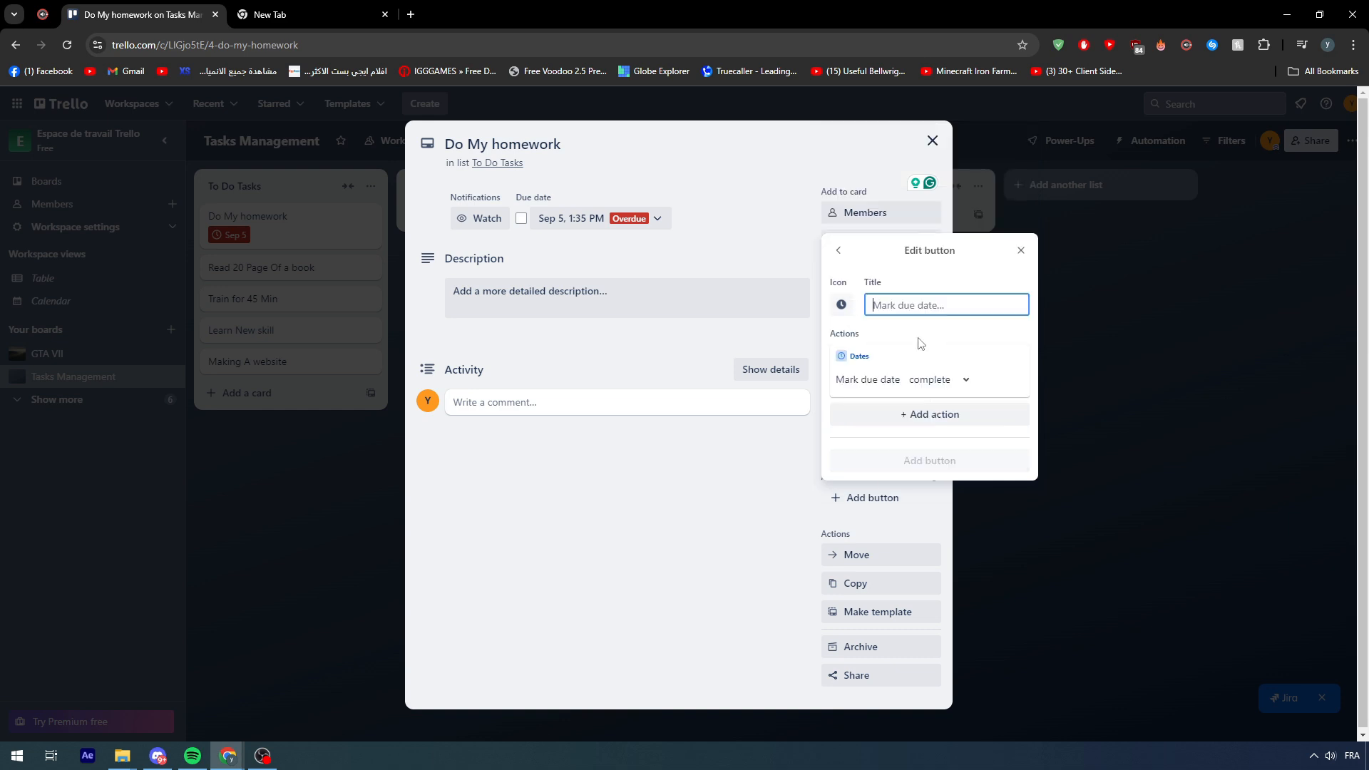
{"action": "left_click", "coordinate": [963, 378]}
{"action": "left_click", "coordinate": [950, 437]}
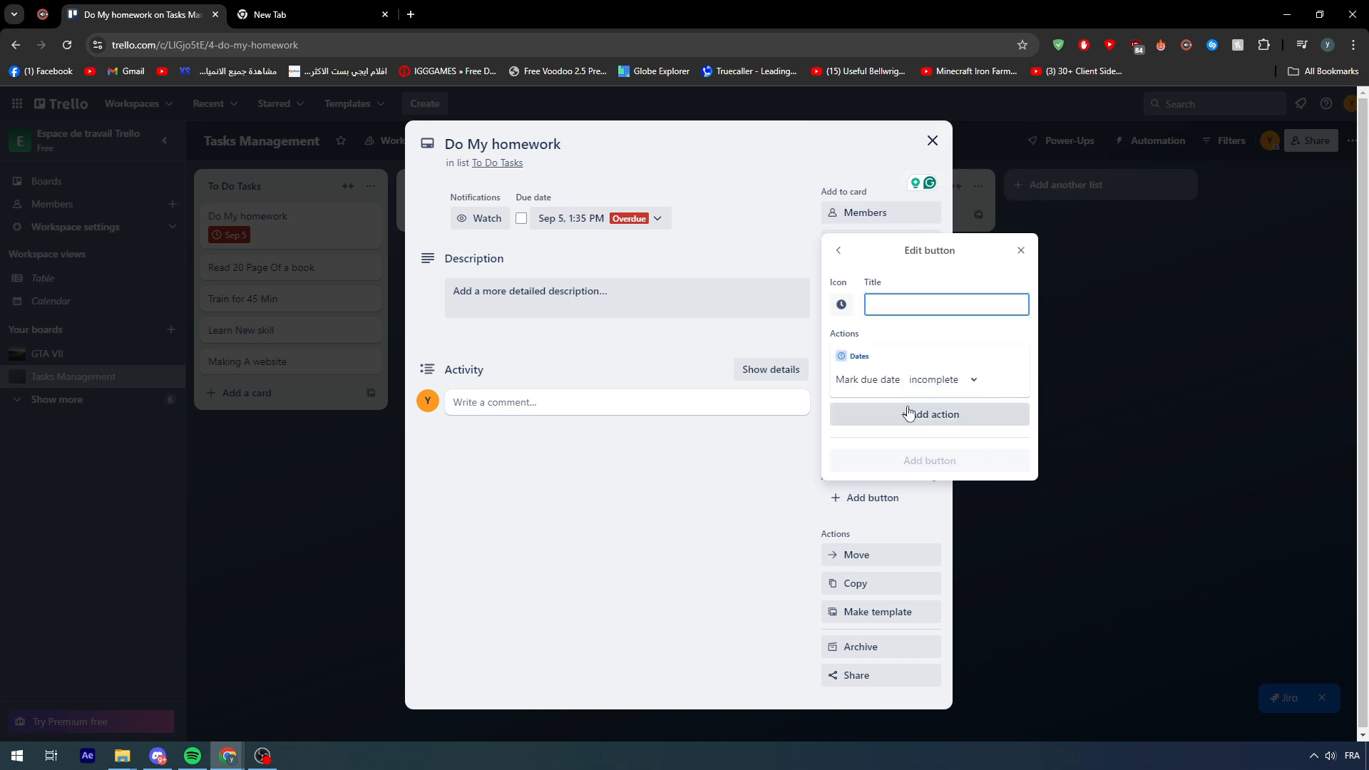
{"action": "left_click", "coordinate": [925, 414]}
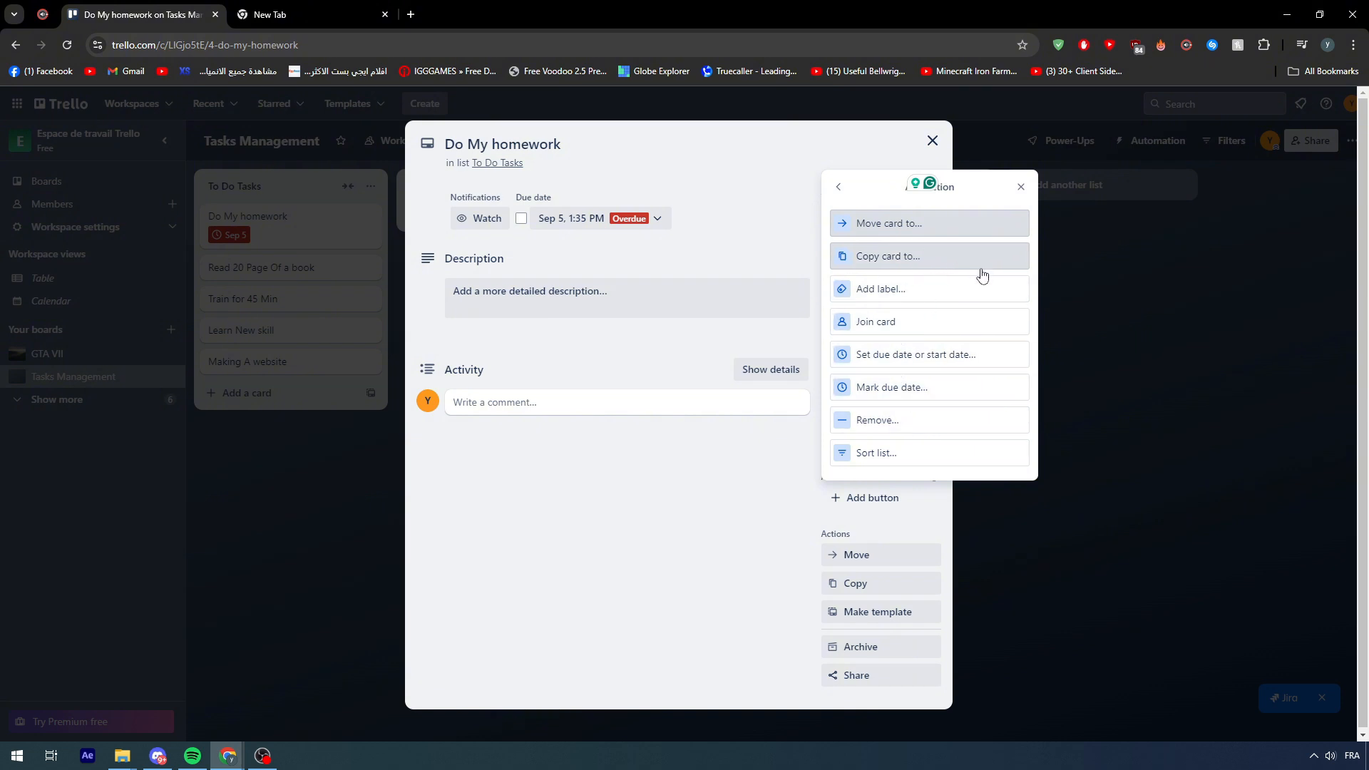
{"action": "key", "text": "Escape"}
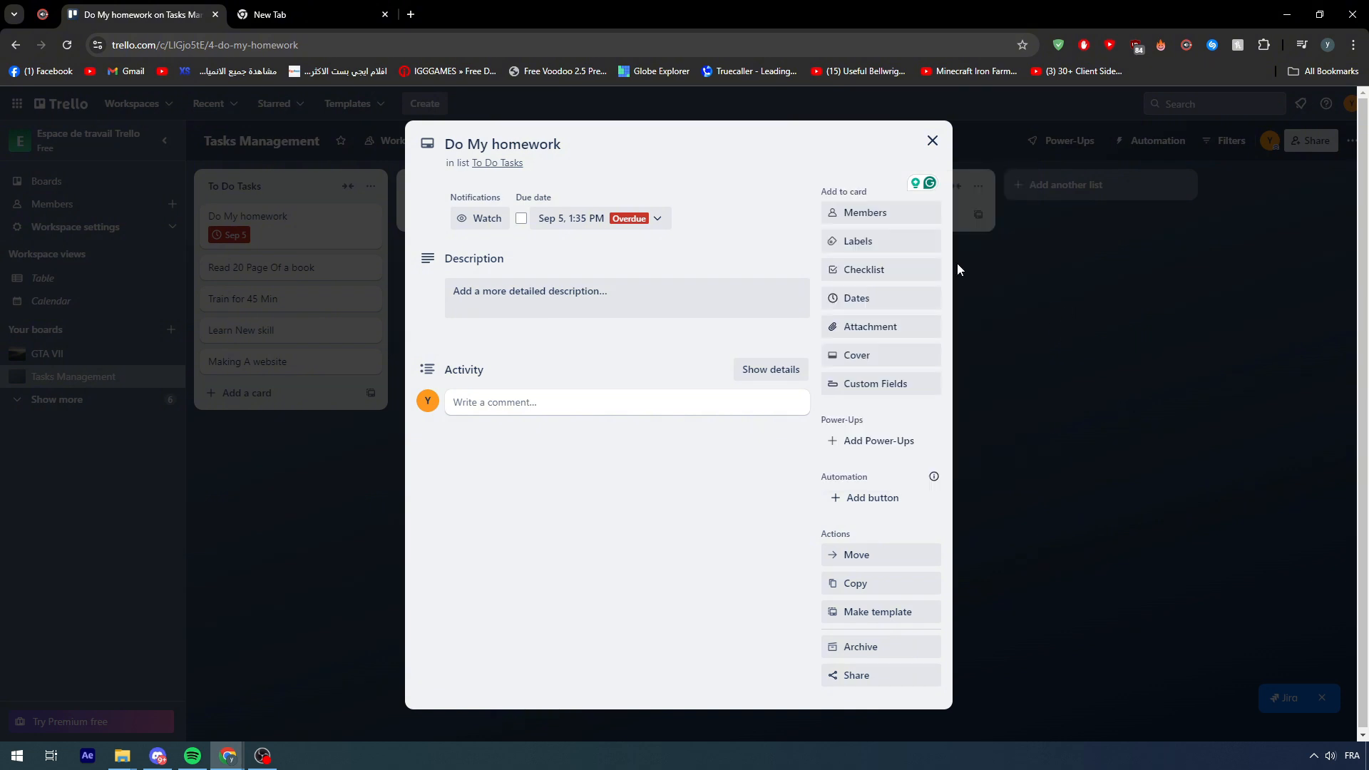
{"action": "left_click", "coordinate": [932, 141]}
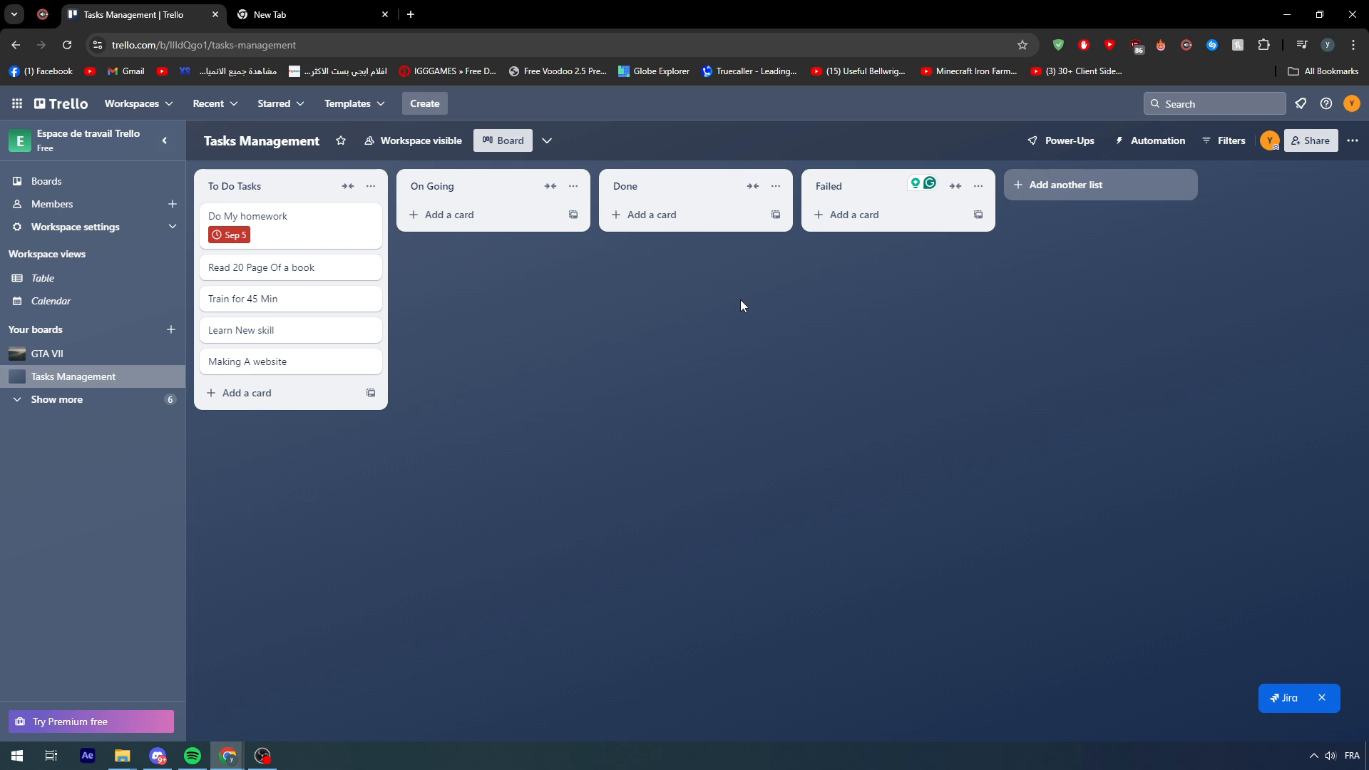
Reopen the "Do My homework" card to review the options that can be added to it, and close the card
{"action": "left_click", "coordinate": [336, 238]}
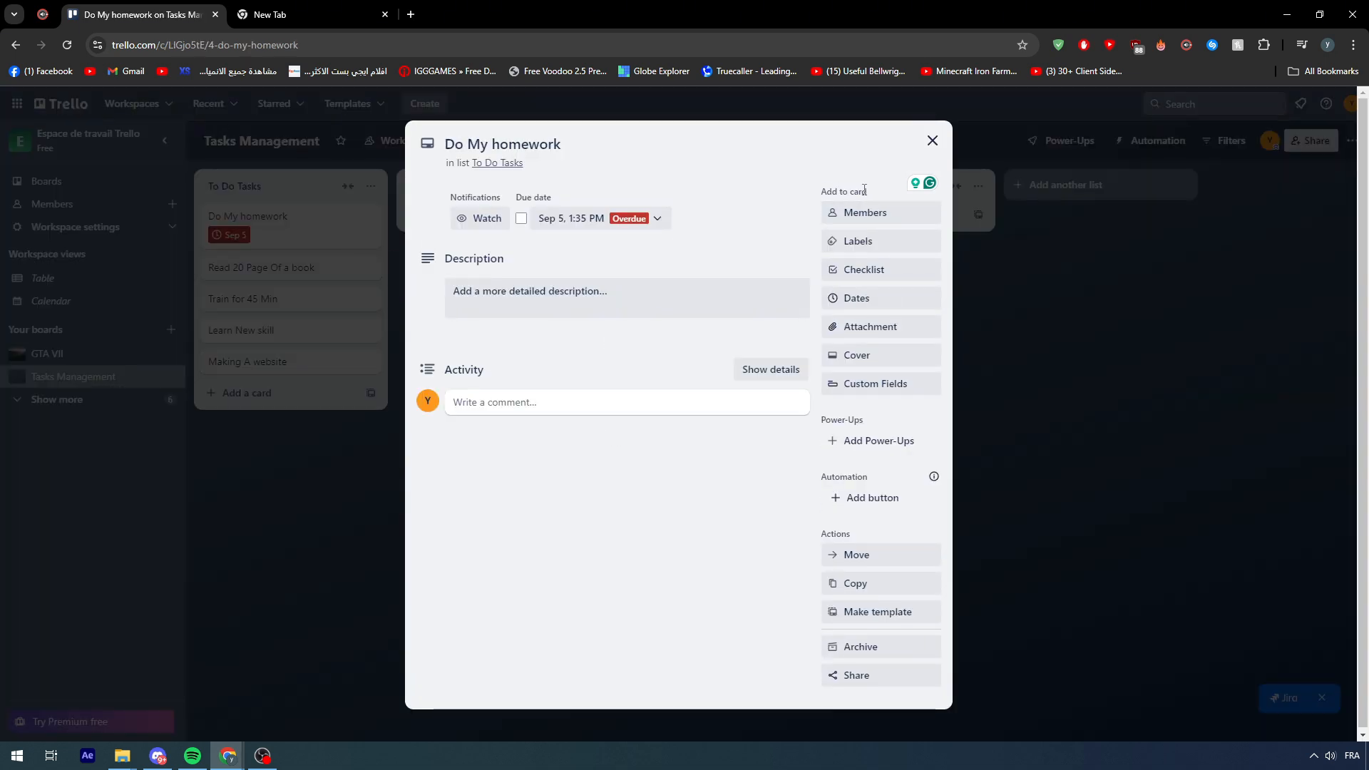
{"action": "triple_click", "coordinate": [868, 190]}
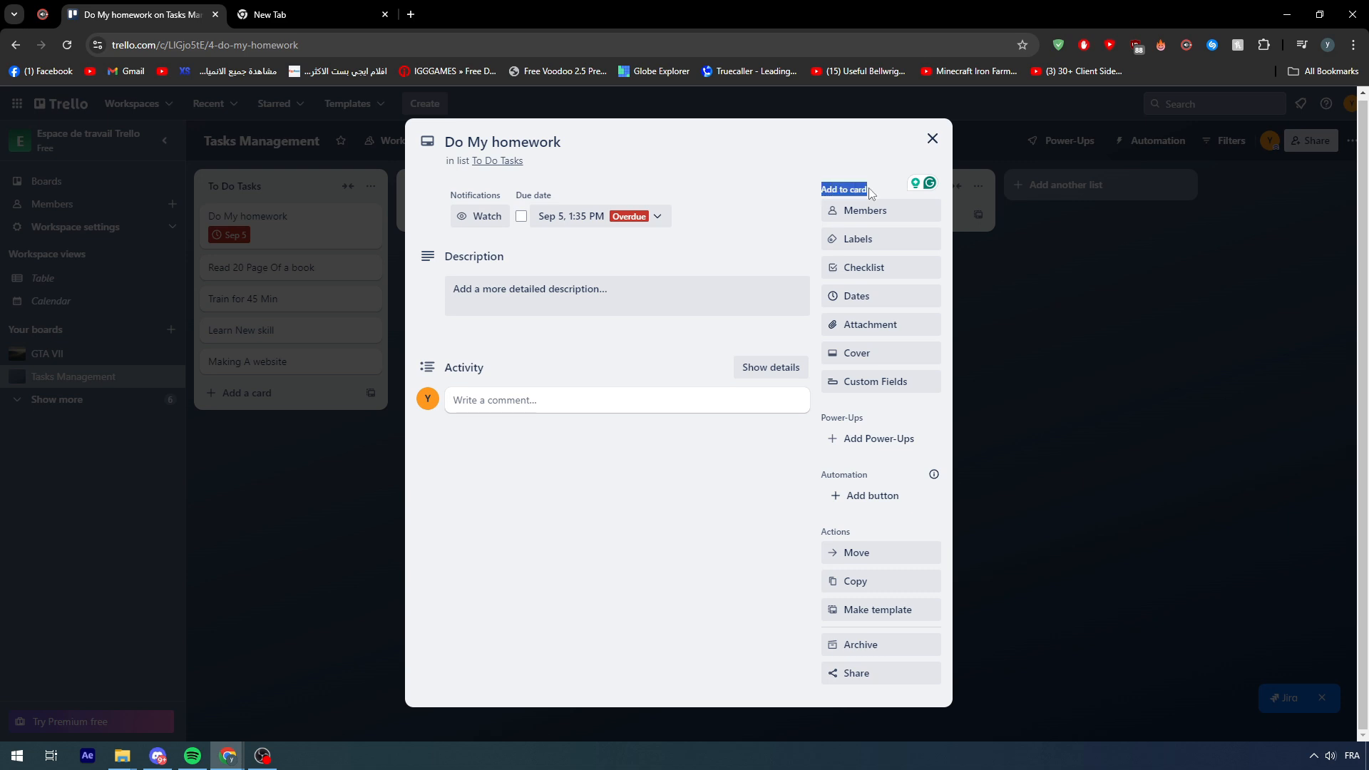
{"action": "left_click", "coordinate": [868, 190]}
{"action": "left_click", "coordinate": [931, 139]}
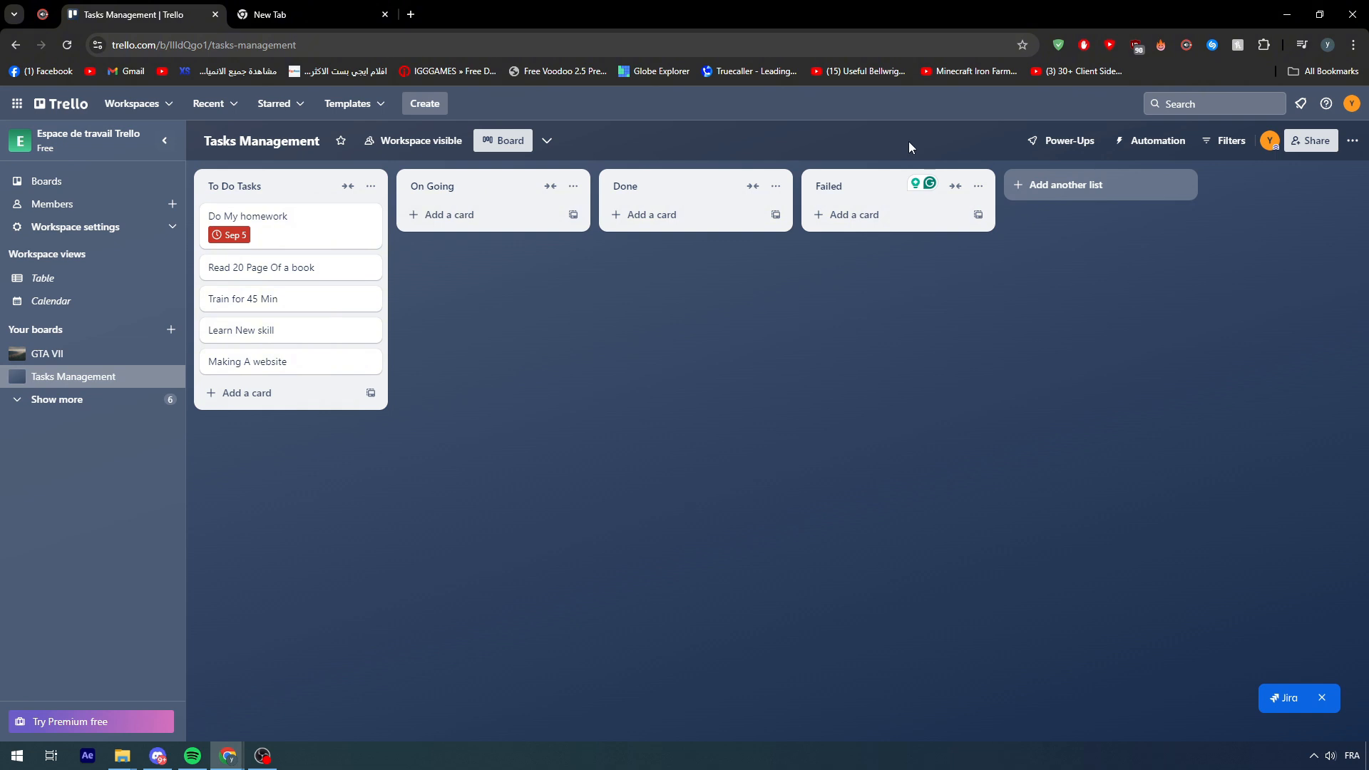